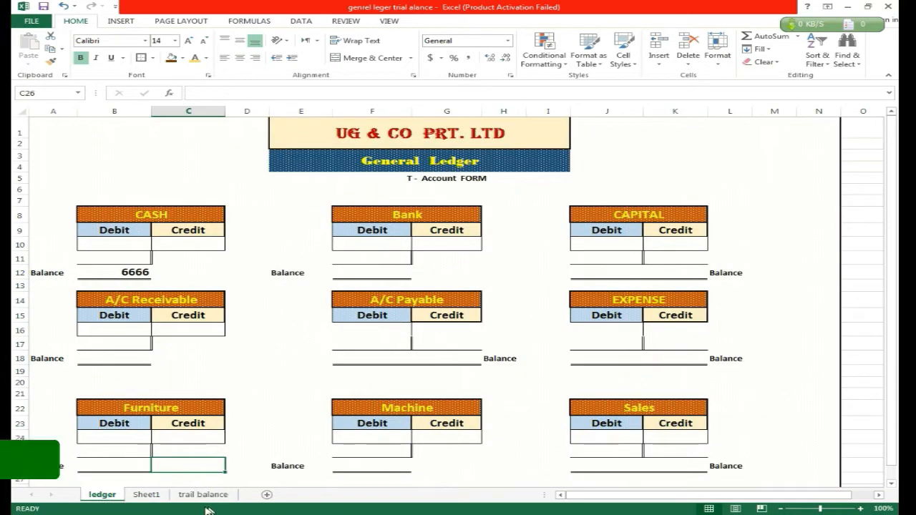
# On Sheet1, enter =SUMIF(C7:C26,H7,D7:D26) in the Cash debit cell I7 and fill it down to the Capital row.
pyautogui.click(153, 495)
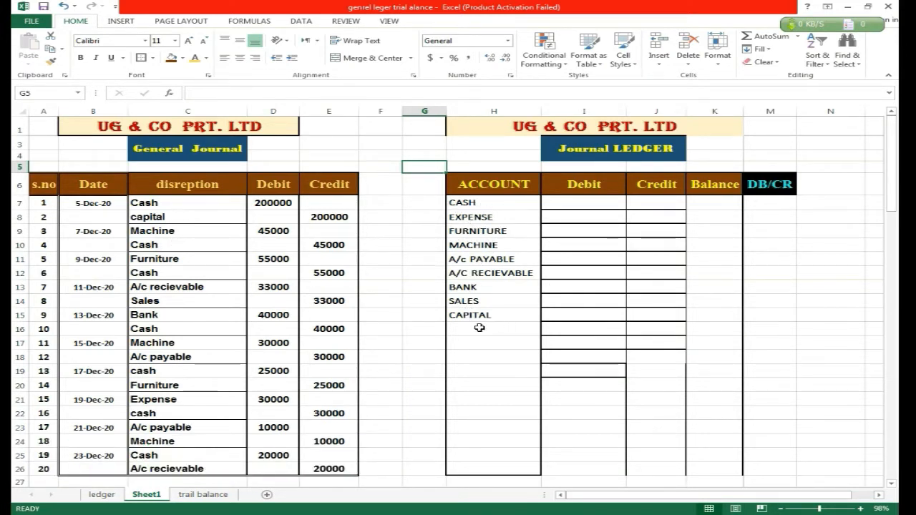
pyautogui.click(568, 201)
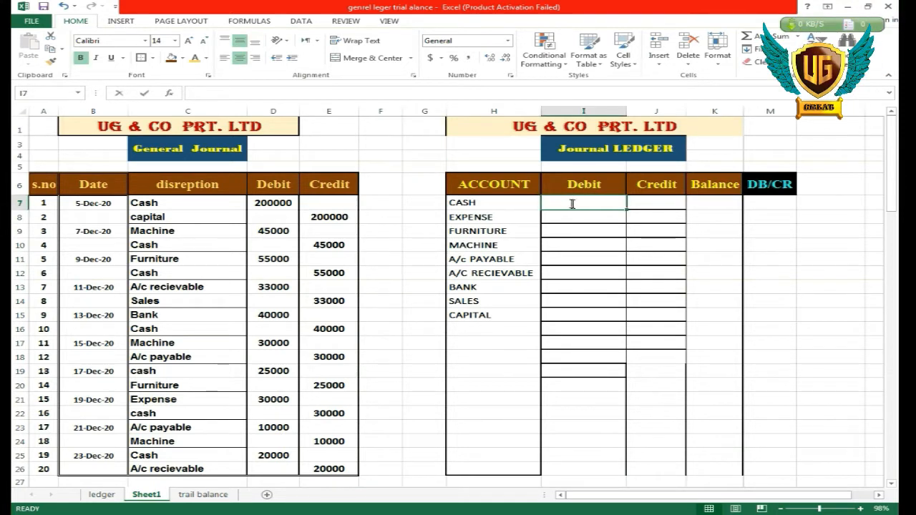
pyautogui.write('=sumif')
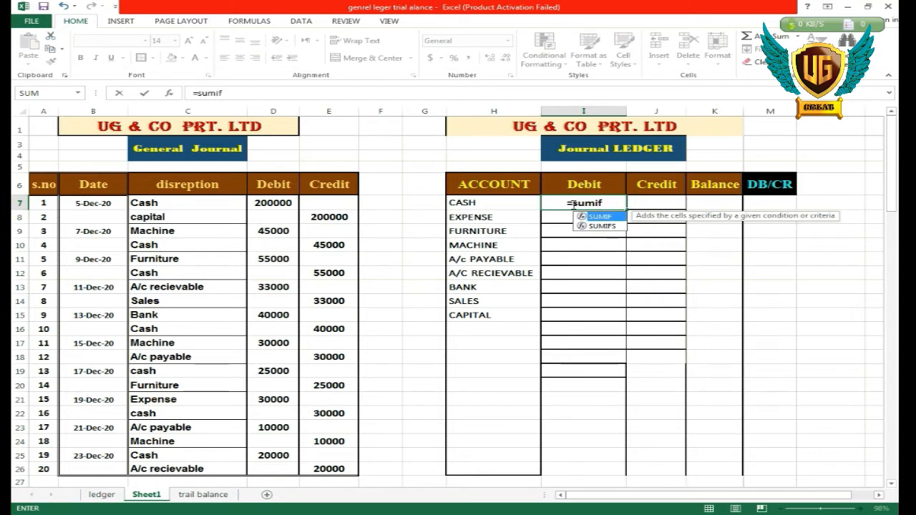
pyautogui.press('Tab')
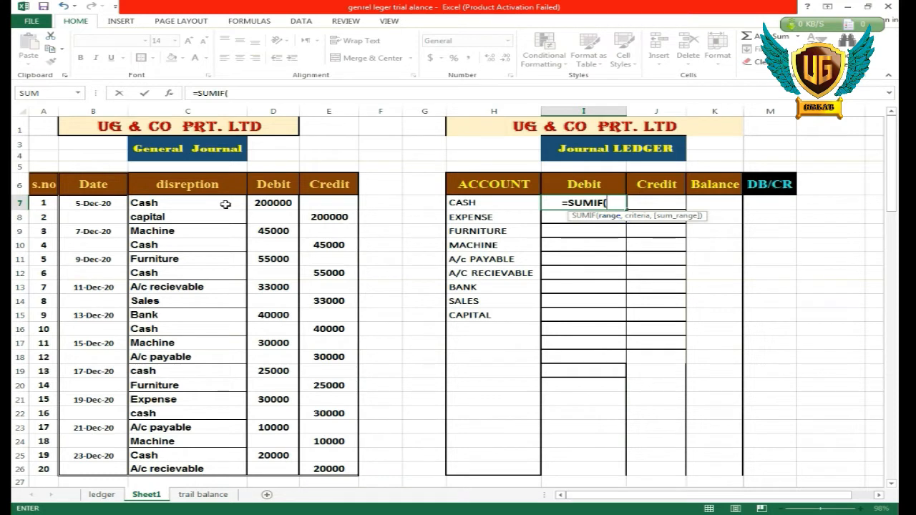
pyautogui.moveTo(227, 205); pyautogui.dragTo(180, 468)
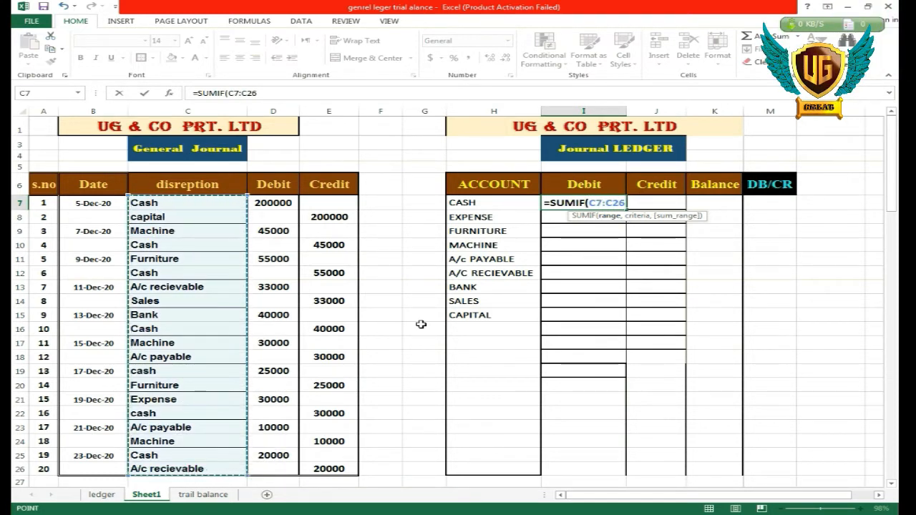
pyautogui.write(',')
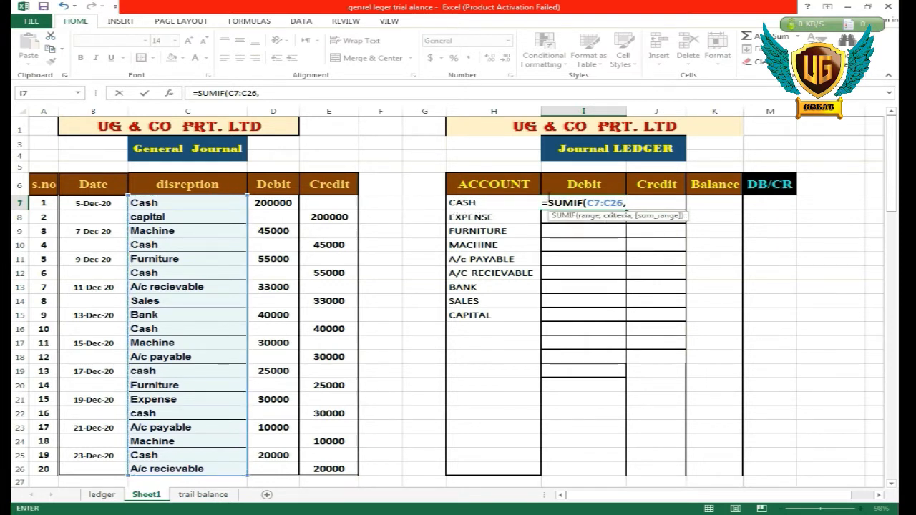
pyautogui.click(464, 204)
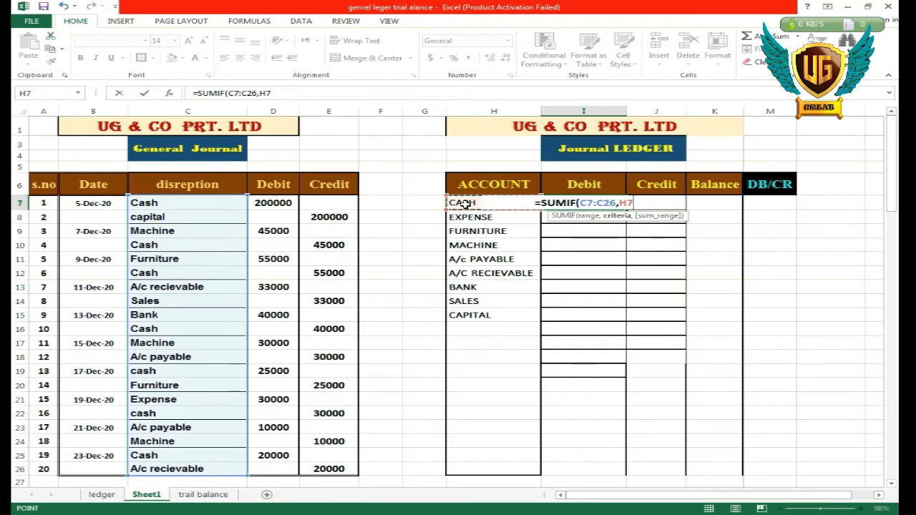
pyautogui.write(',')
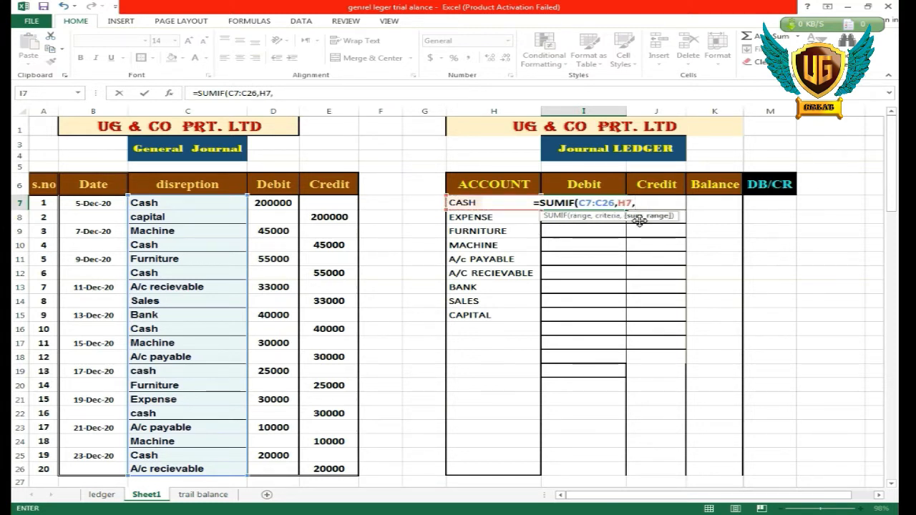
pyautogui.moveTo(332, 203); pyautogui.dragTo(328, 272)
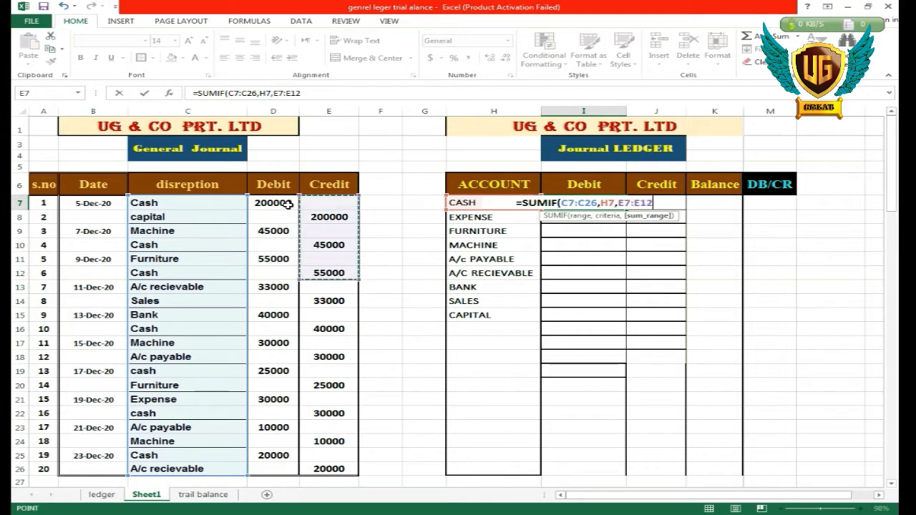
pyautogui.moveTo(287, 204); pyautogui.dragTo(276, 468)
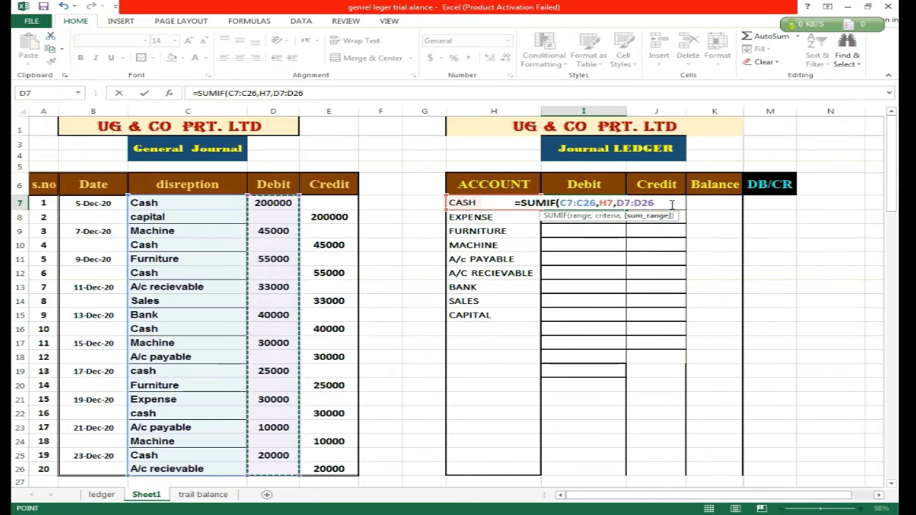
pyautogui.write(')')
pyautogui.press('Return')
pyautogui.click(577, 202)
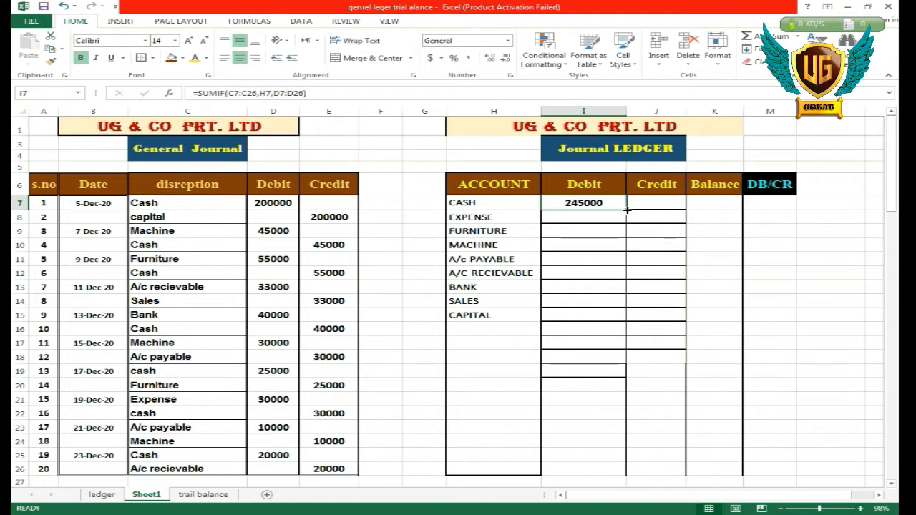
pyautogui.moveTo(626, 214); pyautogui.dragTo(614, 321)
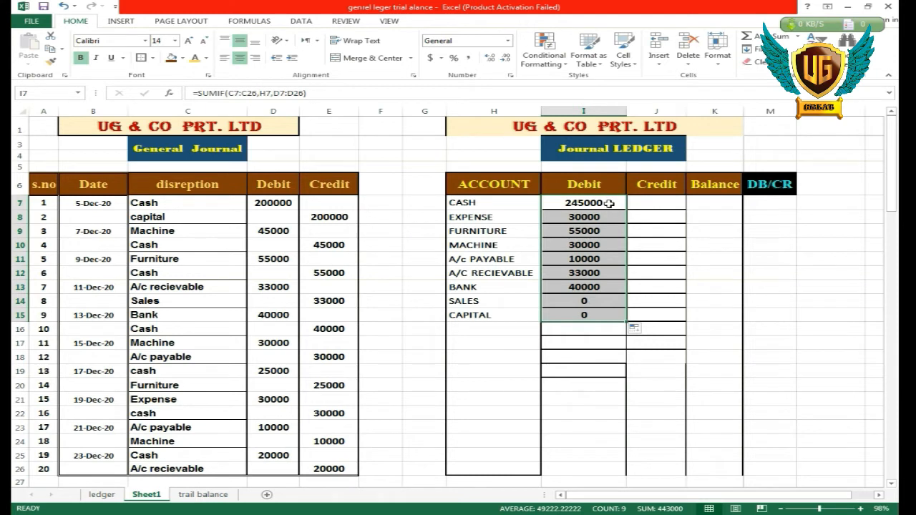
# Try to reuse the Cash debit formula in credit cell J7 and edit its shifted criteria range.
pyautogui.click(608, 204)
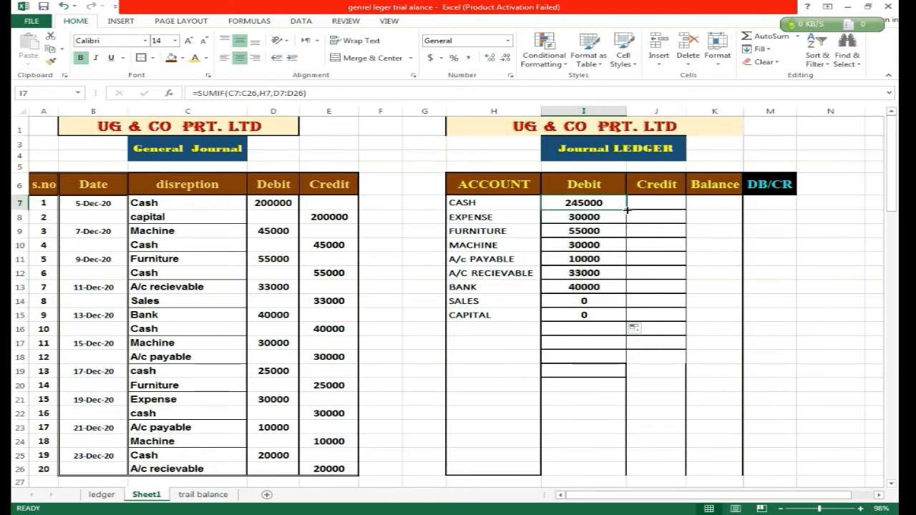
pyautogui.moveTo(624, 208); pyautogui.dragTo(670, 210)
pyautogui.doubleClick(655, 207)
pyautogui.doubleClick(655, 207)
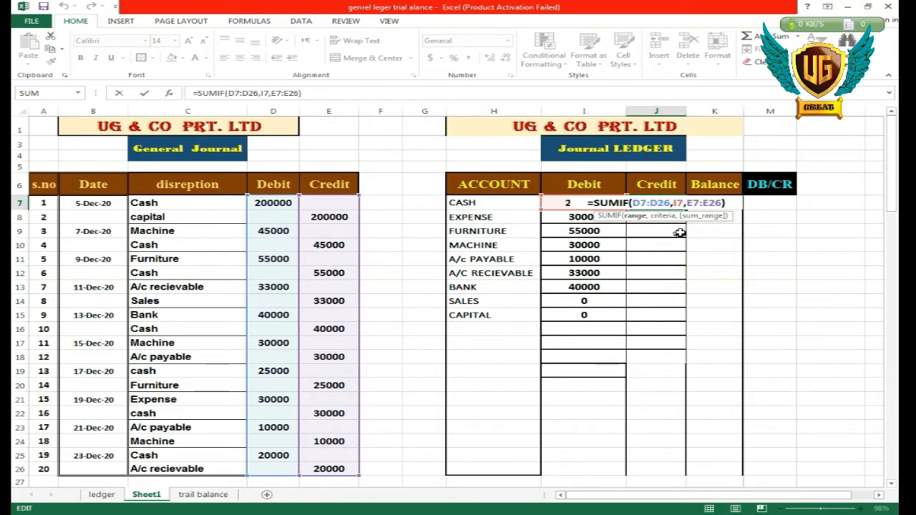
pyautogui.press('BackSpace')
pyautogui.press('BackSpace')
pyautogui.press('BackSpace')
pyautogui.press('BackSpace')
pyautogui.press('BackSpace')
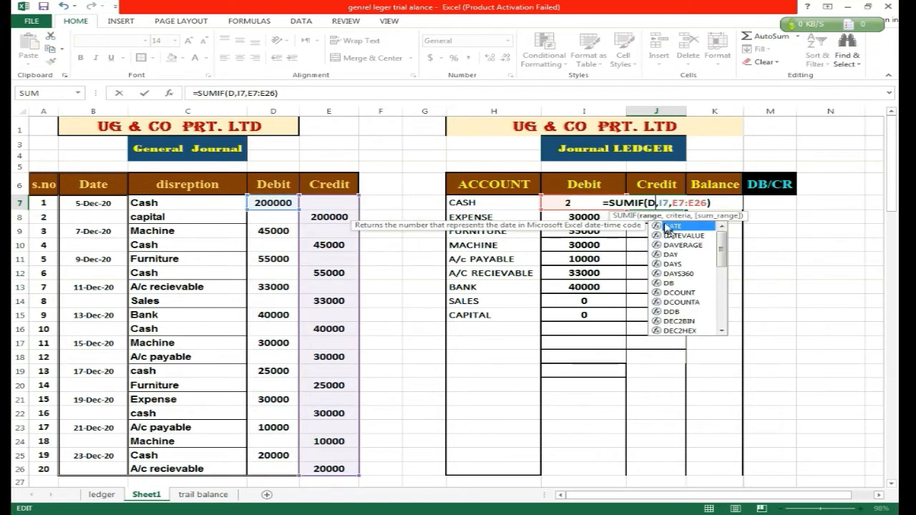
pyautogui.press('Return')
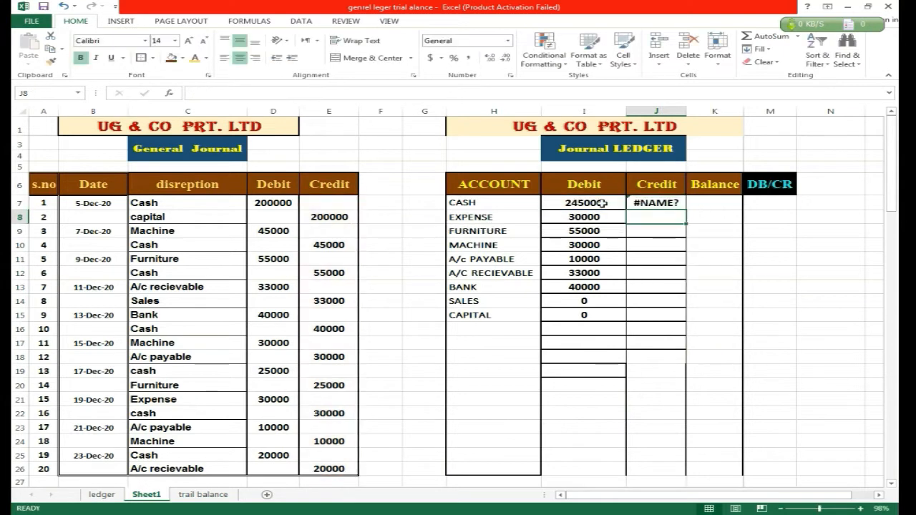
# Edit the Cash debit formula in I7 to lock its range as $C$7:$C$26 and its criteria column as $H7.
pyautogui.click(603, 203)
pyautogui.doubleClick(603, 204)
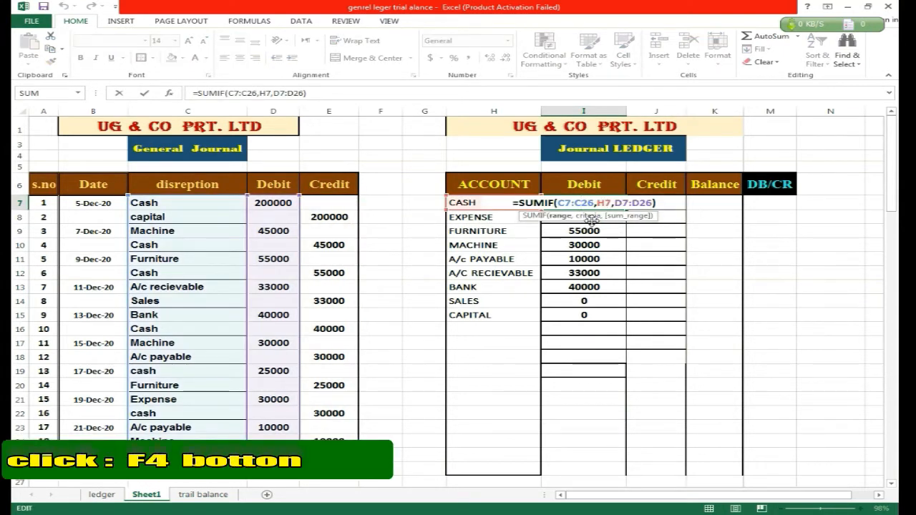
pyautogui.moveTo(558, 203); pyautogui.dragTo(593, 203)
pyautogui.press('F4')
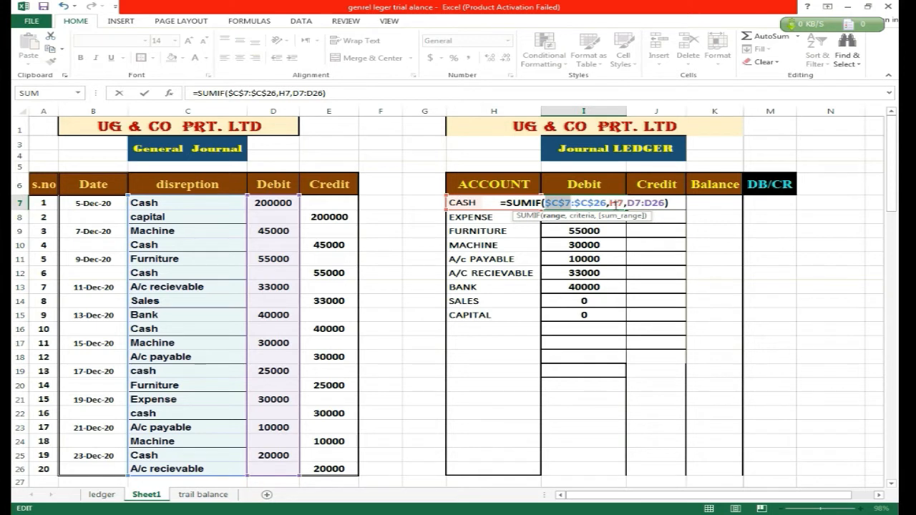
pyautogui.click(612, 204)
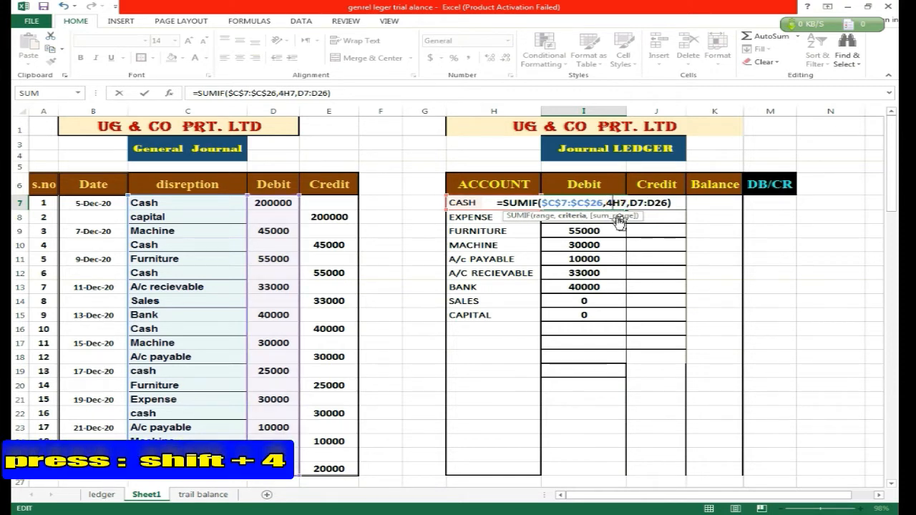
pyautogui.write('$')
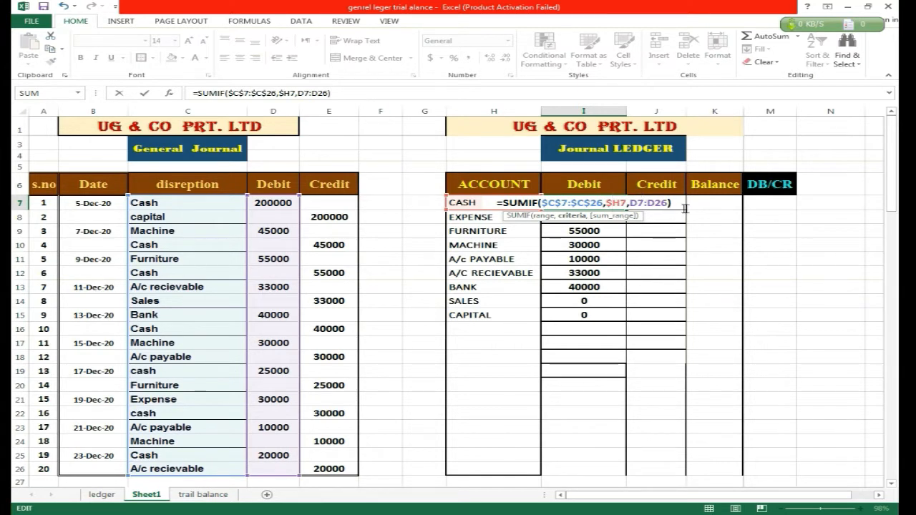
pyautogui.press('Return')
# Copy the Cash debit formula from I7 across to credit cell J7 and check its references.
pyautogui.click(580, 203)
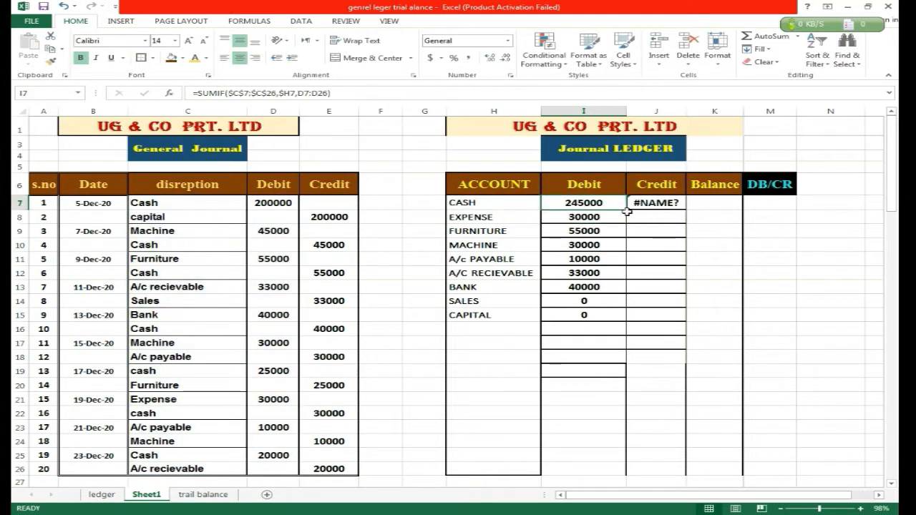
pyautogui.moveTo(628, 210); pyautogui.dragTo(681, 211)
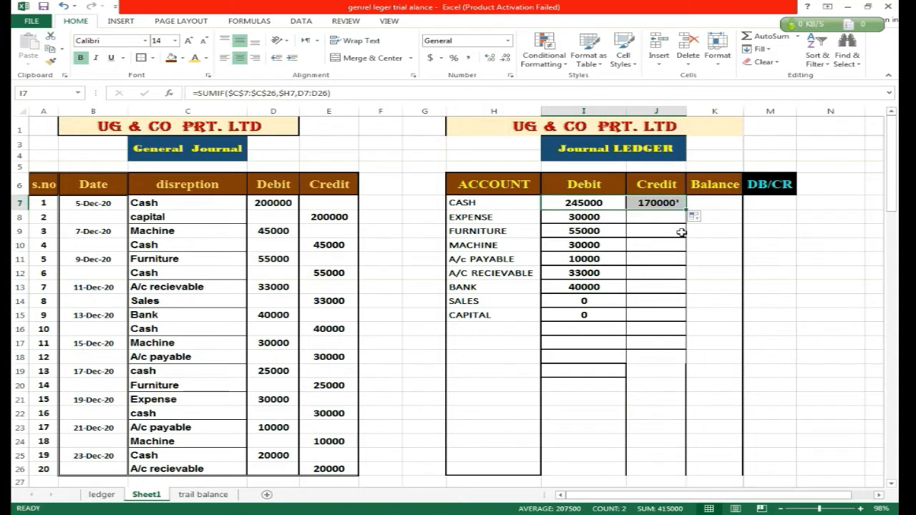
pyautogui.doubleClick(658, 202)
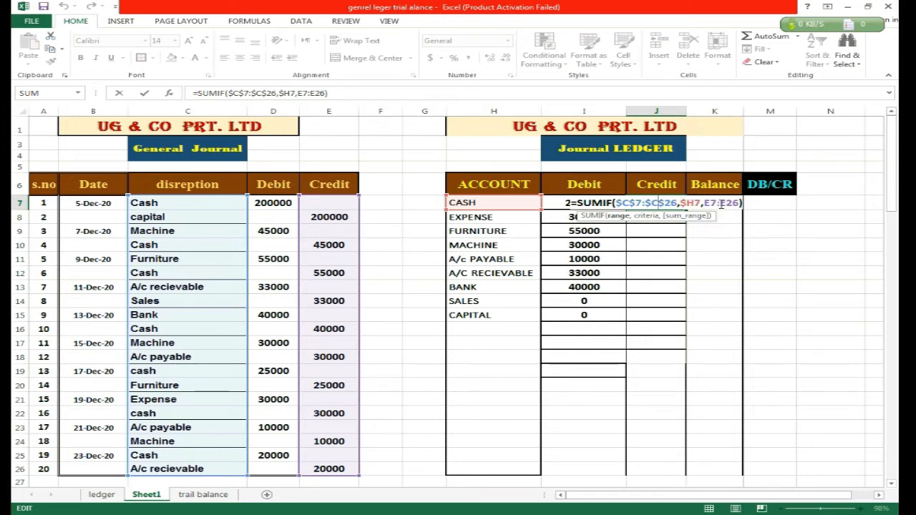
pyautogui.press('Return')
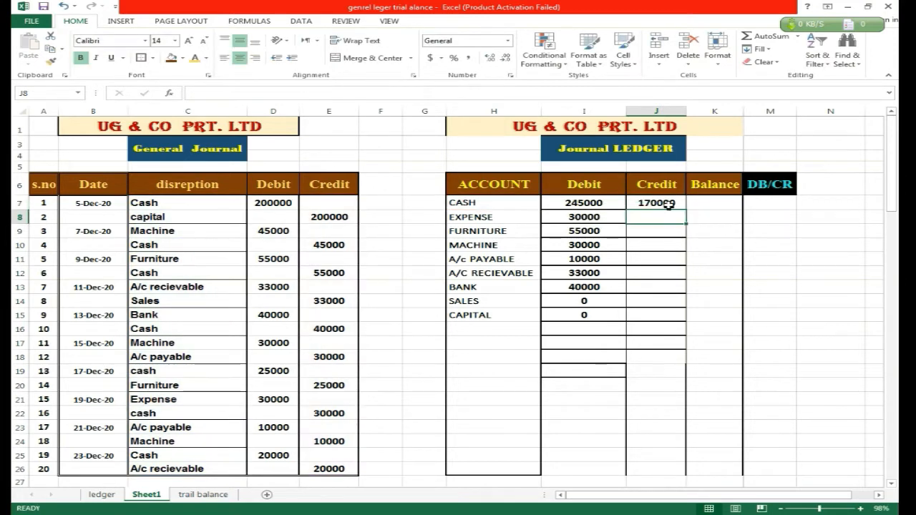
# Copy the Cash credit formula down to the Expense row and inspect its sum range.
pyautogui.click(665, 203)
pyautogui.moveTo(687, 211)
pyautogui.mouseDown()
pyautogui.moveTo(687, 243)
pyautogui.moveTo(687, 225)
pyautogui.mouseUp()
pyautogui.press('F2')
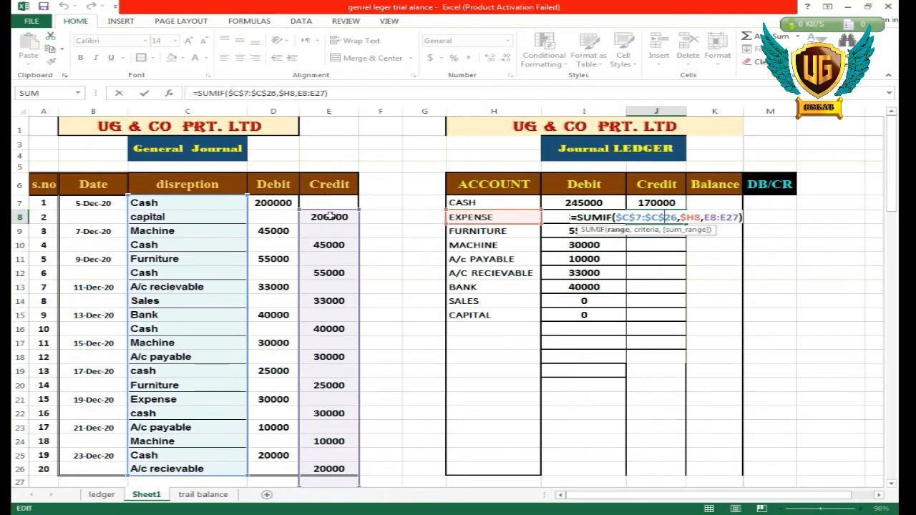
# Make the sum range in the Cash credit formula in J7 absolute as $E$7:$E$26.
pyautogui.click(659, 202)
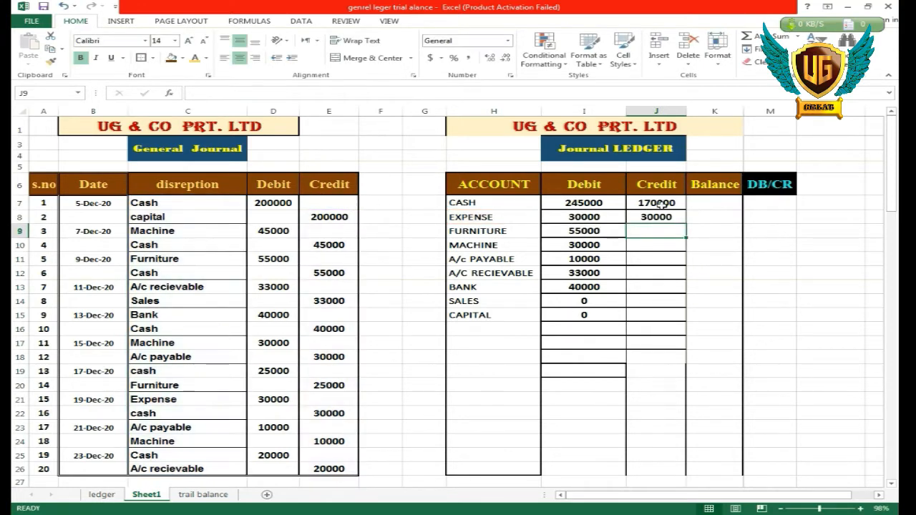
pyautogui.press('F2')
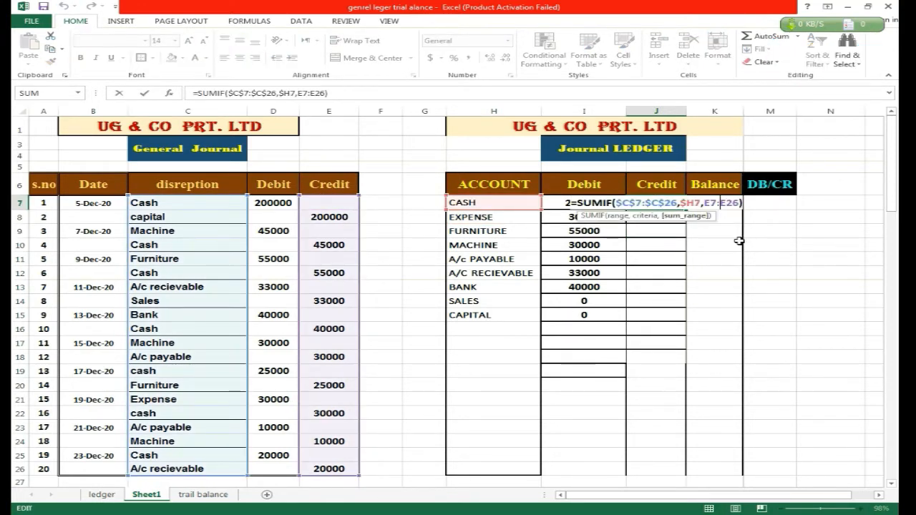
pyautogui.press('F4')
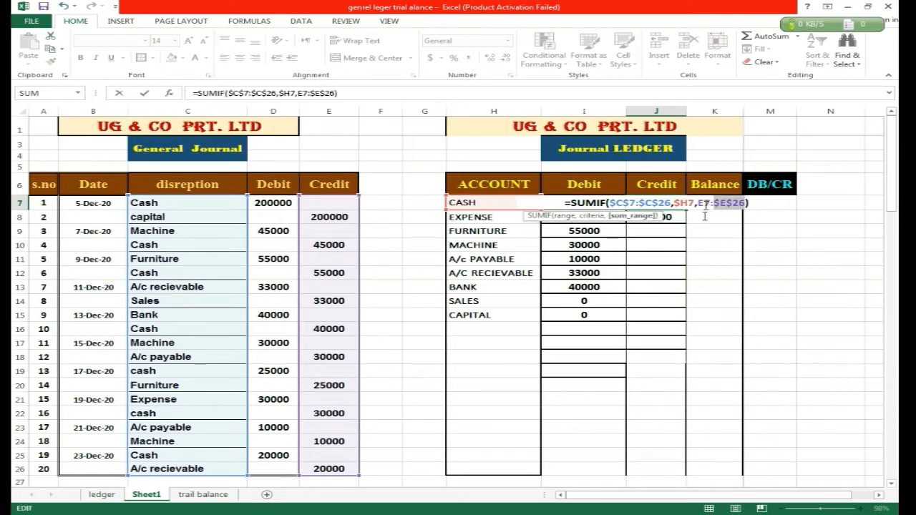
pyautogui.click(706, 204)
pyautogui.press('F4')
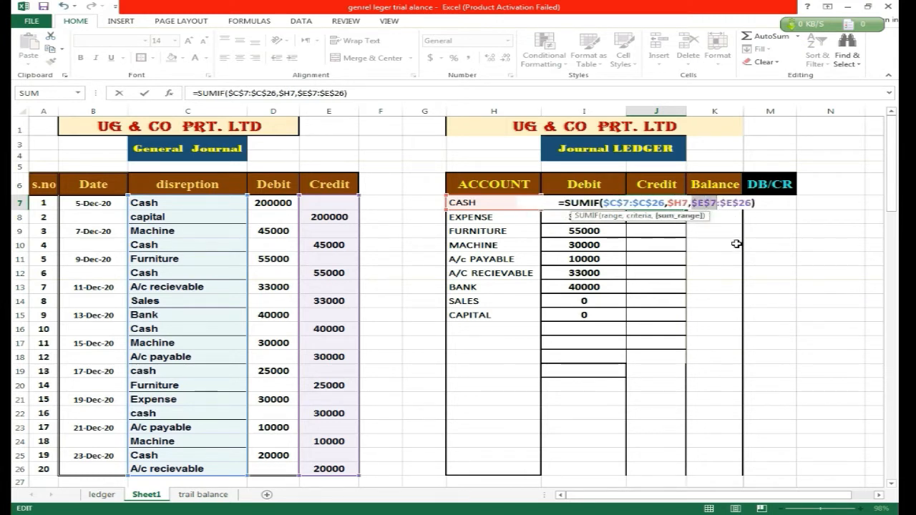
pyautogui.hotkey('ctrl', 'Return')
# Check the corrected credit formula's references in the Expense row and fill it from J7 down to J15.
pyautogui.moveTo(686, 210); pyautogui.dragTo(675, 229)
pyautogui.doubleClick(660, 219)
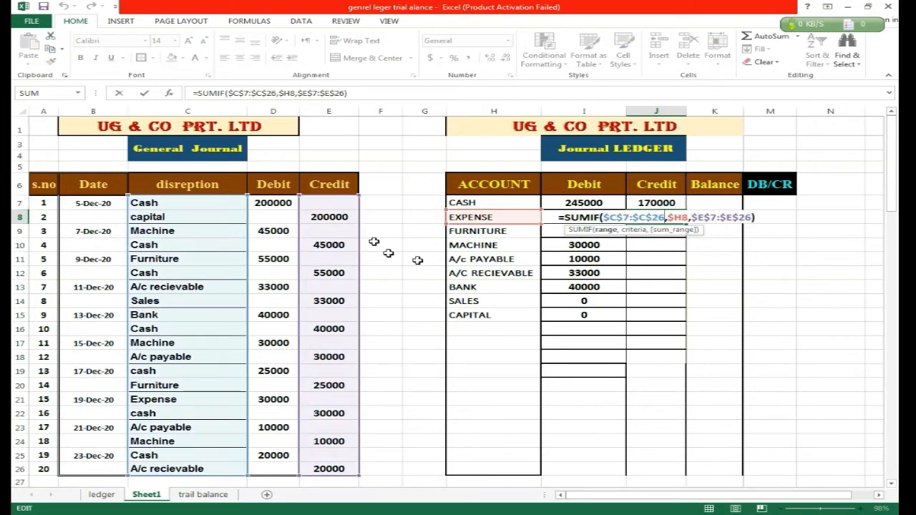
pyautogui.click(605, 231)
pyautogui.press('Escape')
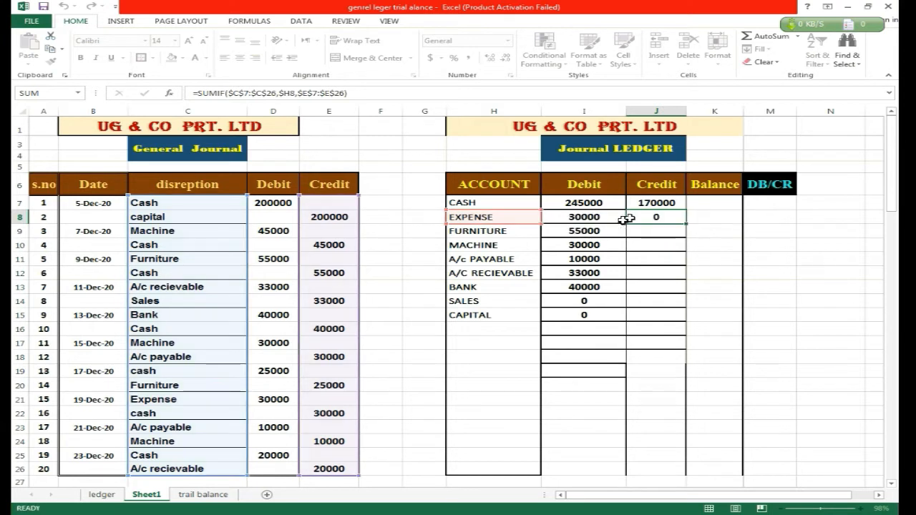
pyautogui.click(661, 207)
pyautogui.moveTo(681, 224); pyautogui.dragTo(683, 322)
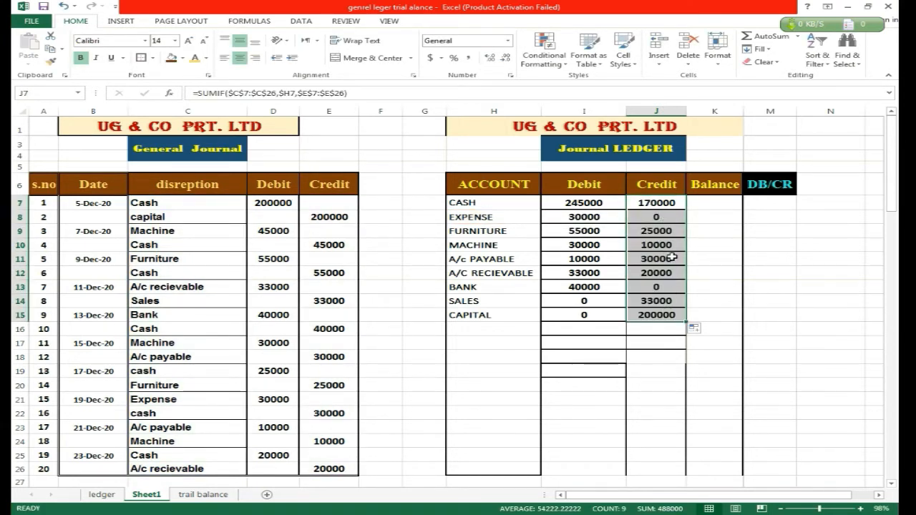
# Make the sum range in the Cash debit formula in I7 absolute as $D$7:$D$26 and fill it down to I15.
pyautogui.click(608, 204)
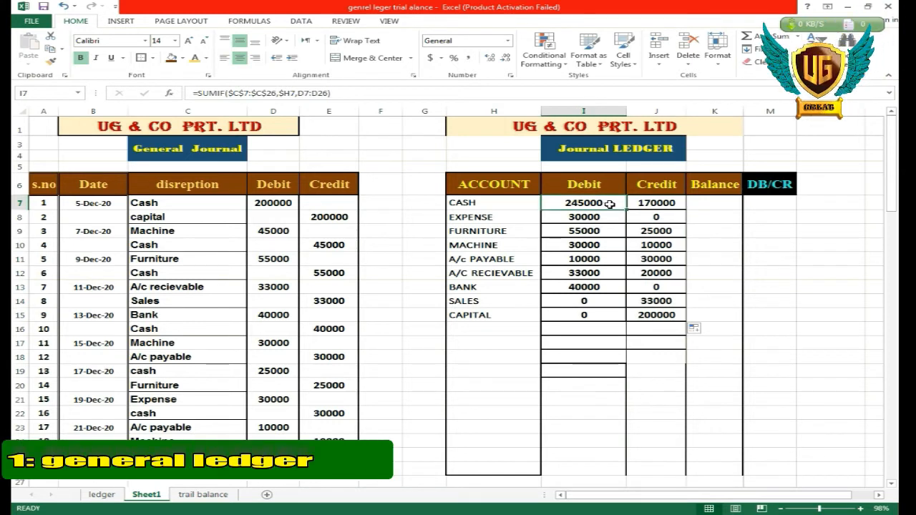
pyautogui.doubleClick(608, 204)
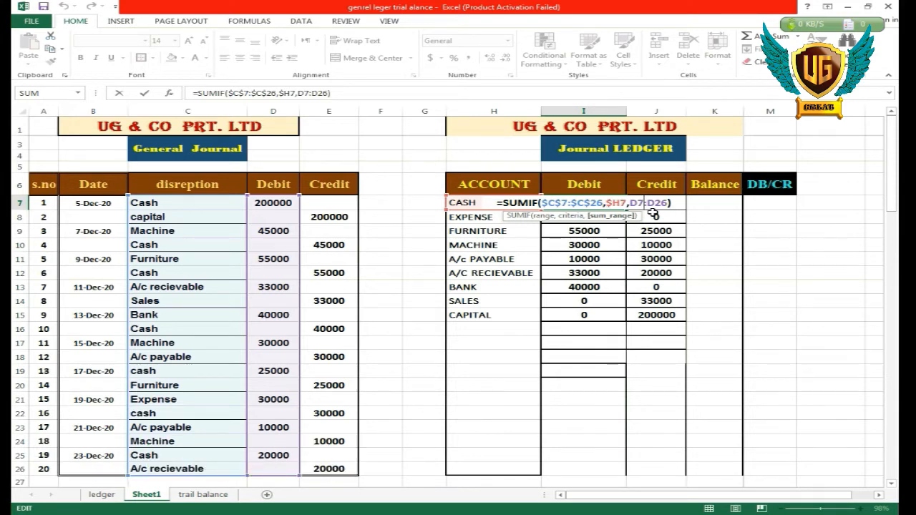
pyautogui.press('F4')
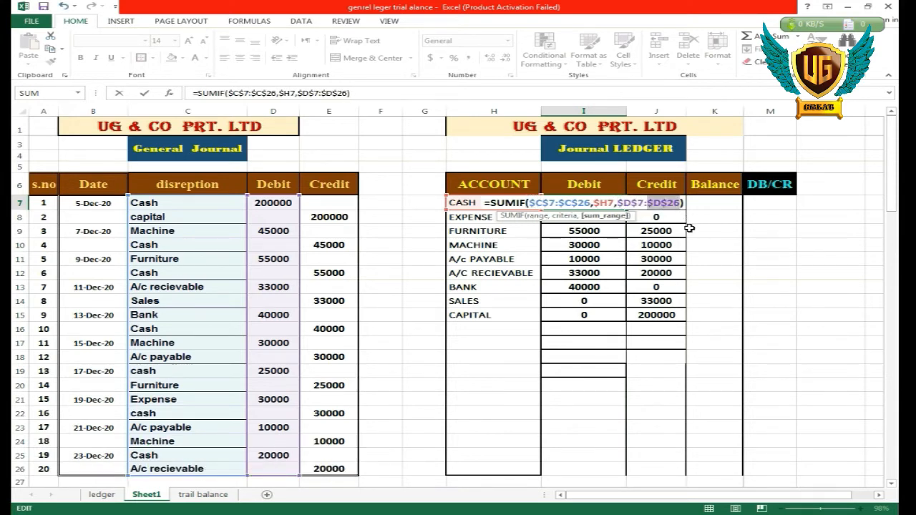
pyautogui.press('Return')
pyautogui.click(589, 206)
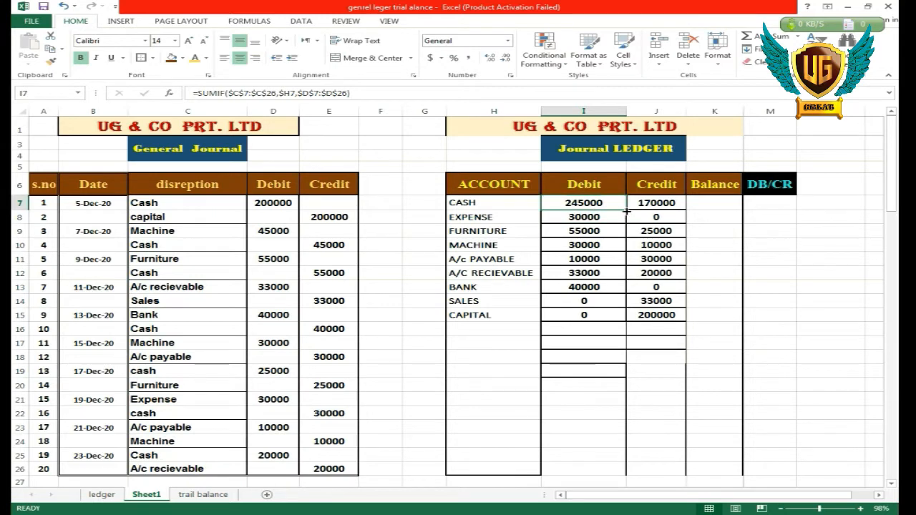
pyautogui.moveTo(626, 209); pyautogui.dragTo(609, 318)
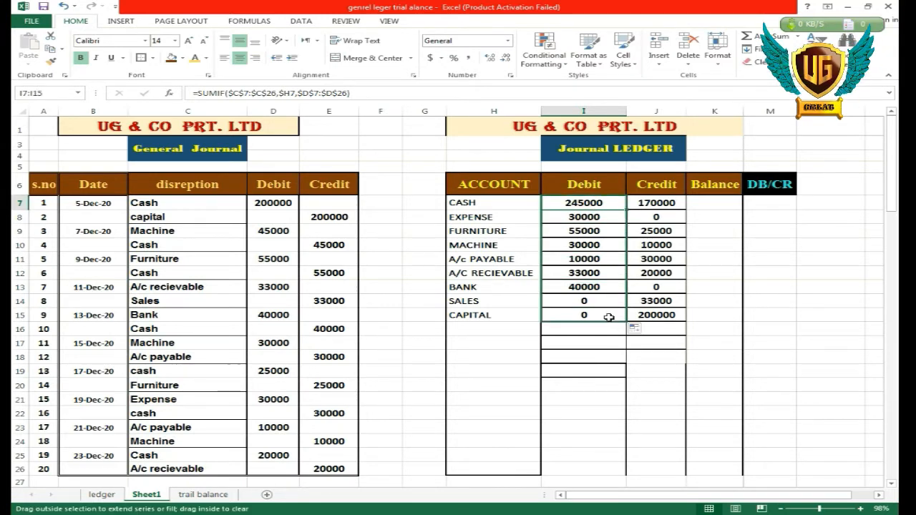
# Try to calculate the account balances with =I7-J7 in K7, filled down to K15.
pyautogui.click(705, 203)
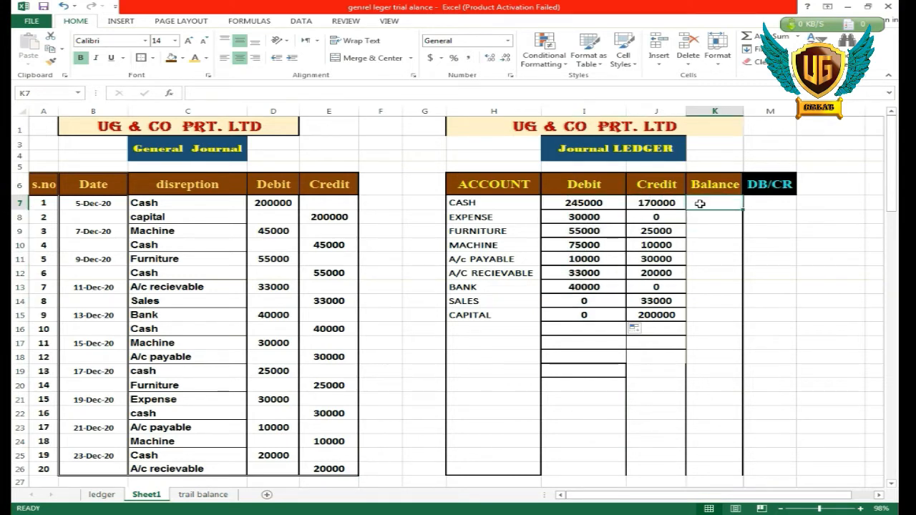
pyautogui.write('=')
pyautogui.click(601, 204)
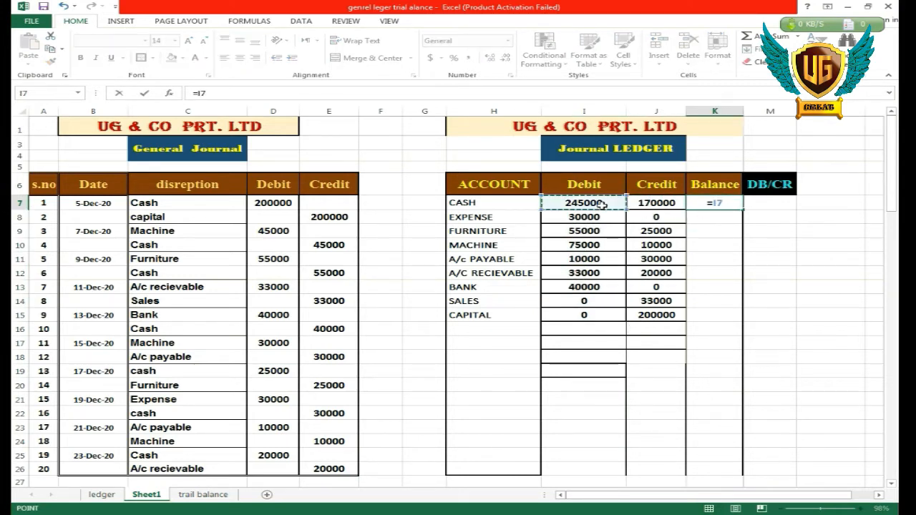
pyautogui.write('-J7')
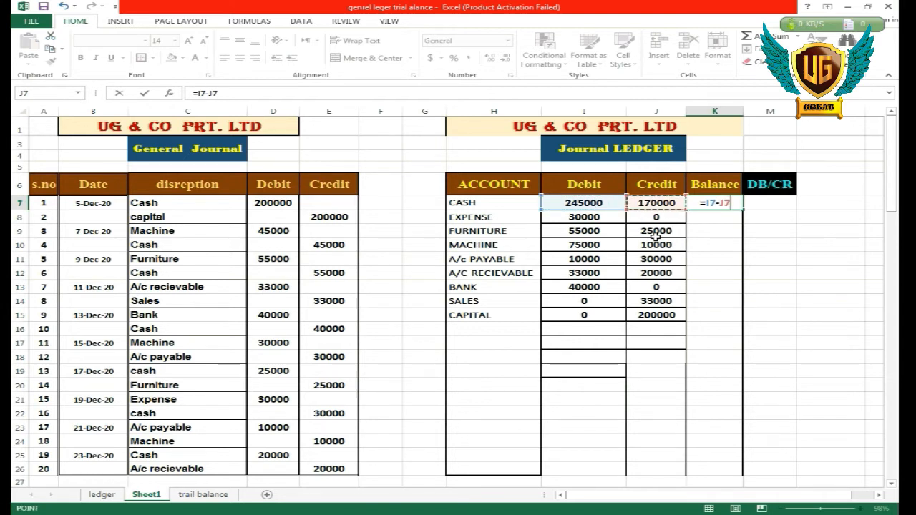
pyautogui.hotkey('ctrl', 'Return')
pyautogui.moveTo(744, 210); pyautogui.dragTo(719, 328)
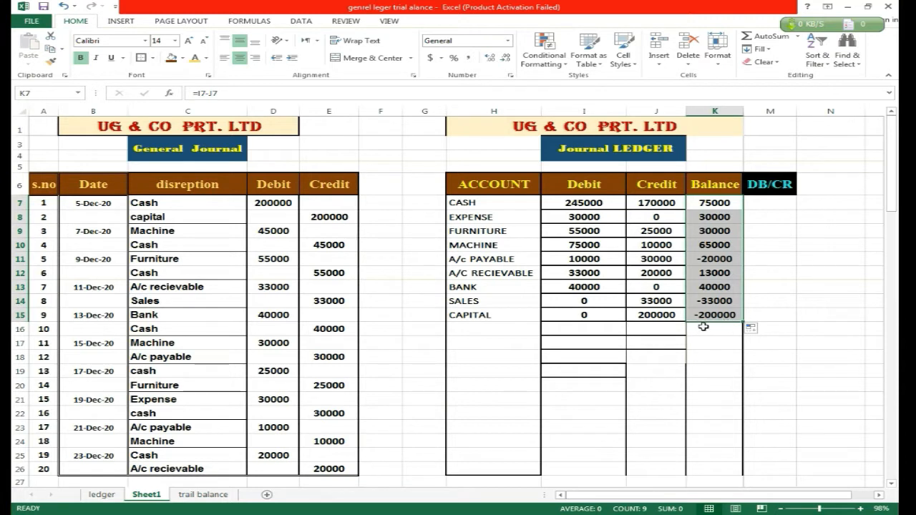
pyautogui.click(694, 326)
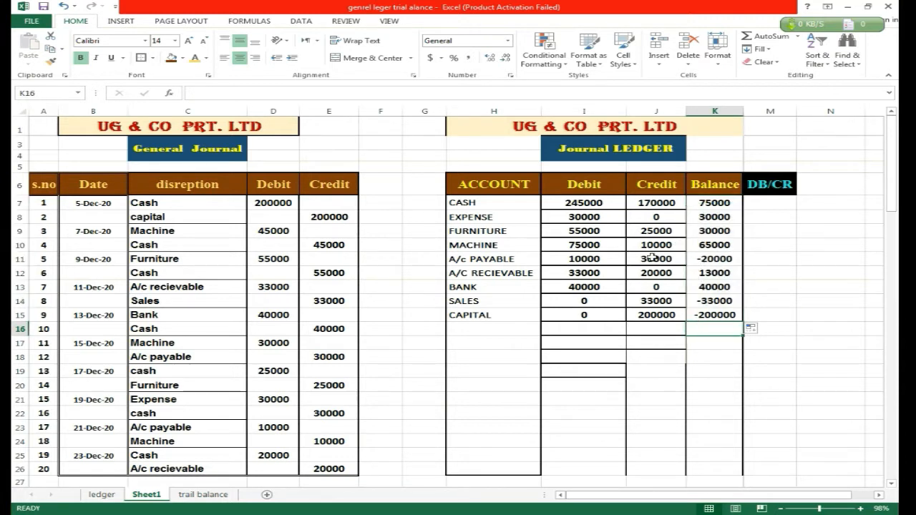
# Clear the balance formulas from K7:K15.
pyautogui.click(714, 203)
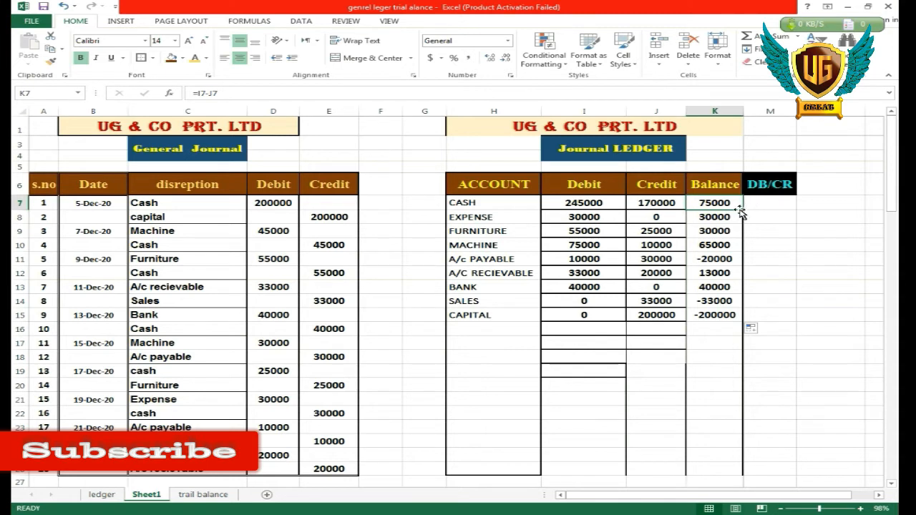
pyautogui.moveTo(730, 207); pyautogui.dragTo(716, 319)
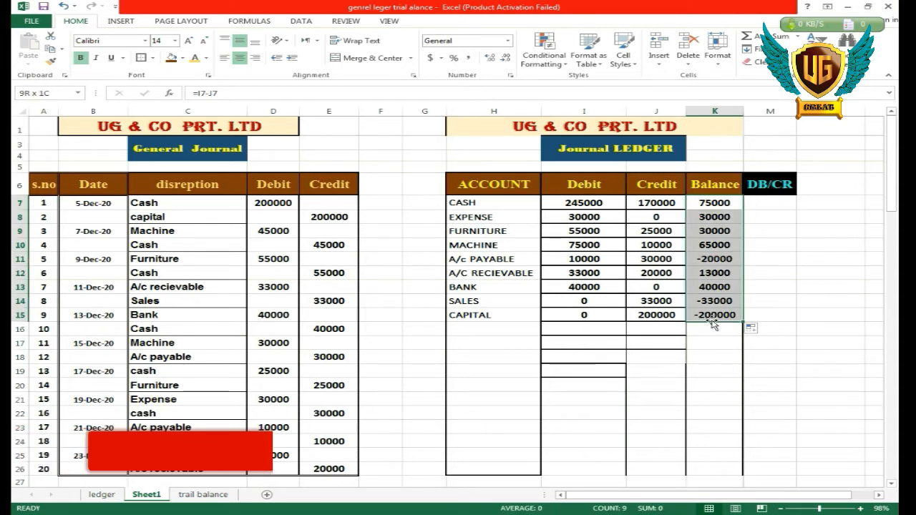
pyautogui.press('Delete')
pyautogui.click(758, 217)
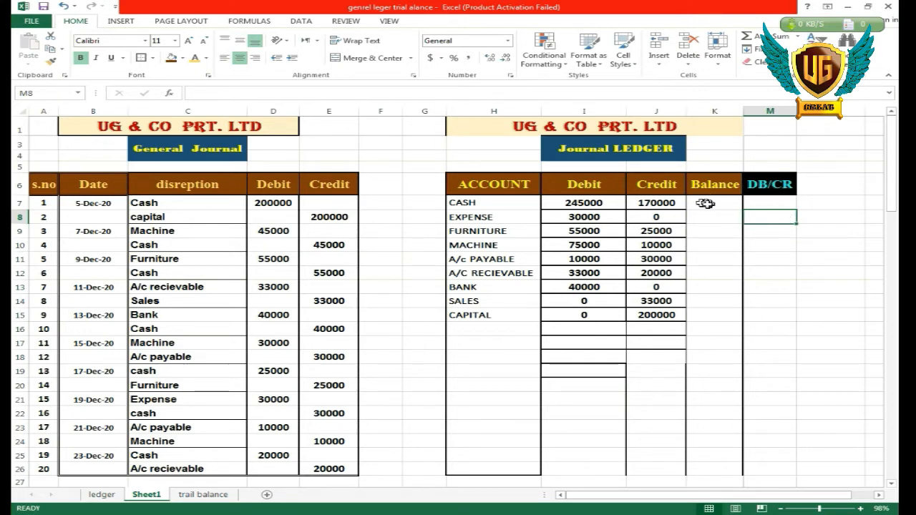
# Name the account and DB/cr table N7:O15 on the trail balance sheet as bdcr.
pyautogui.click(230, 496)
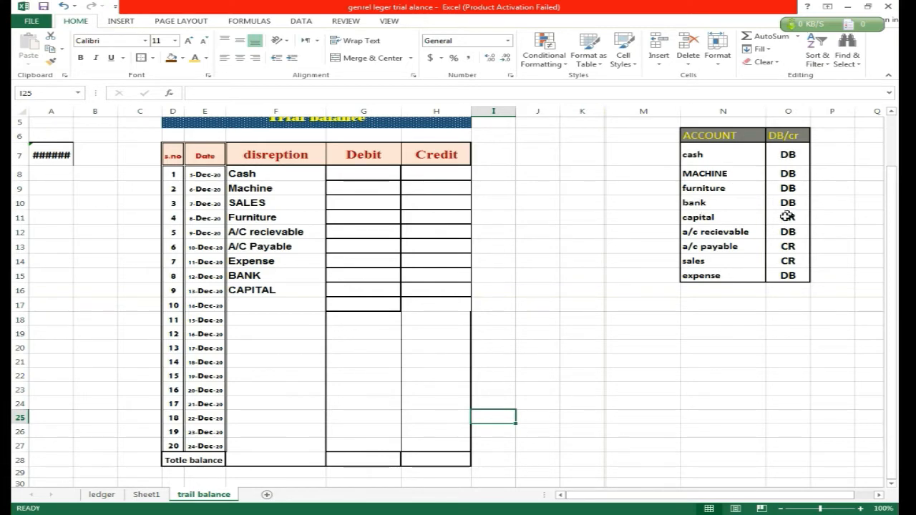
pyautogui.click(653, 144)
pyautogui.moveTo(694, 153); pyautogui.dragTo(780, 273)
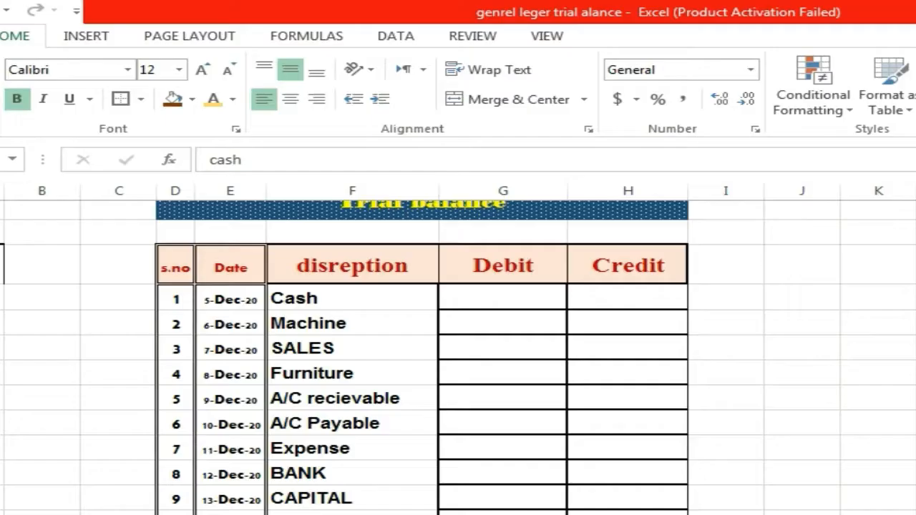
pyautogui.click(33, 93)
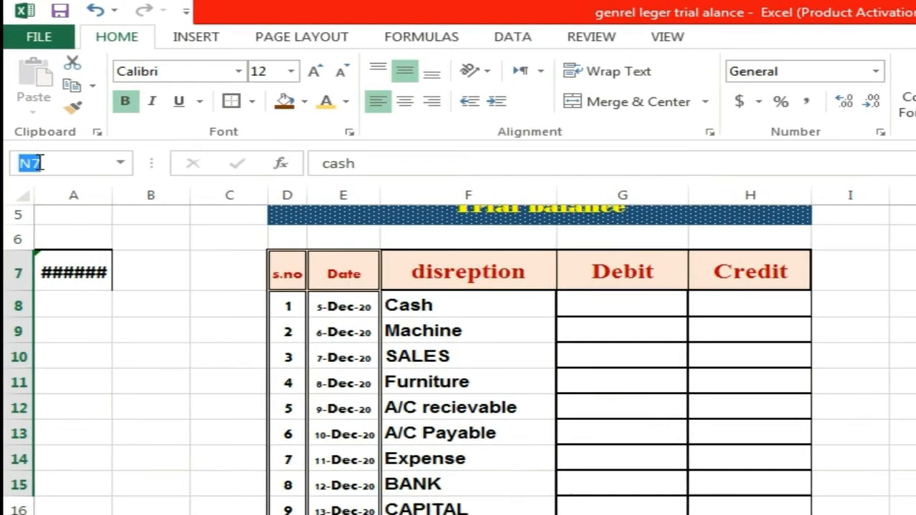
pyautogui.write('bo')
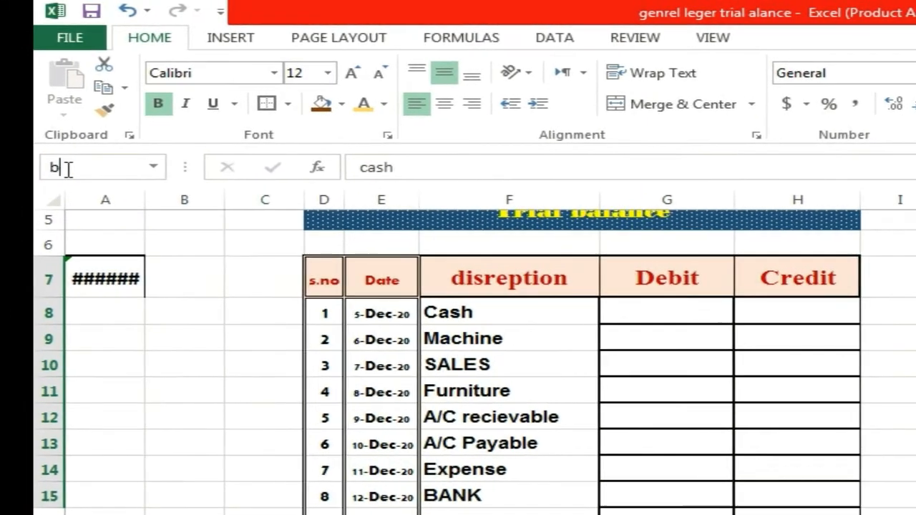
pyautogui.write('cr')
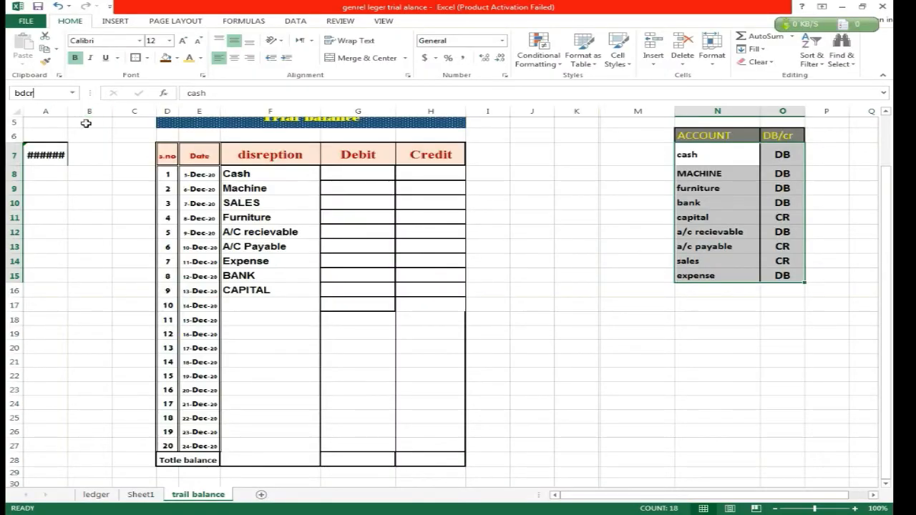
pyautogui.press('Return')
# Enter =VLOOKUP(H7,bdcr,2,0) in Sheet1's DB/CR cell M7 to look up the Cash account's type.
pyautogui.click(143, 495)
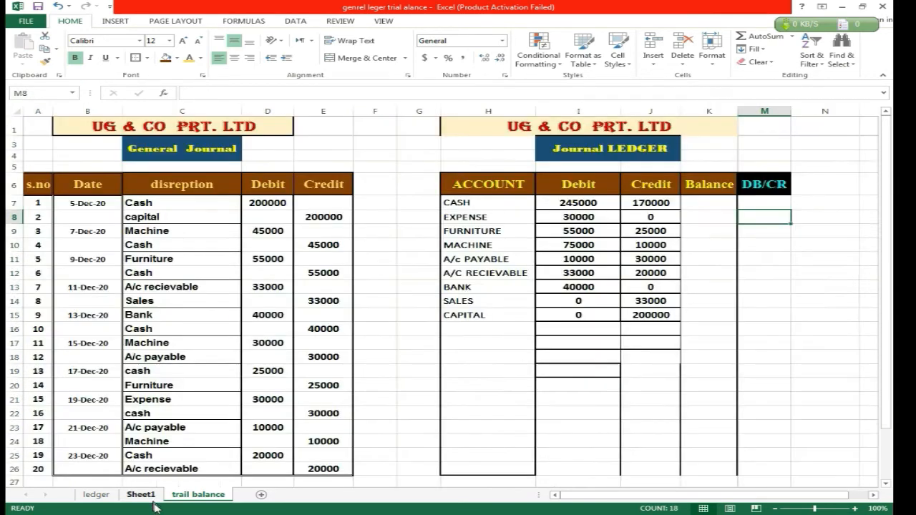
pyautogui.click(747, 205)
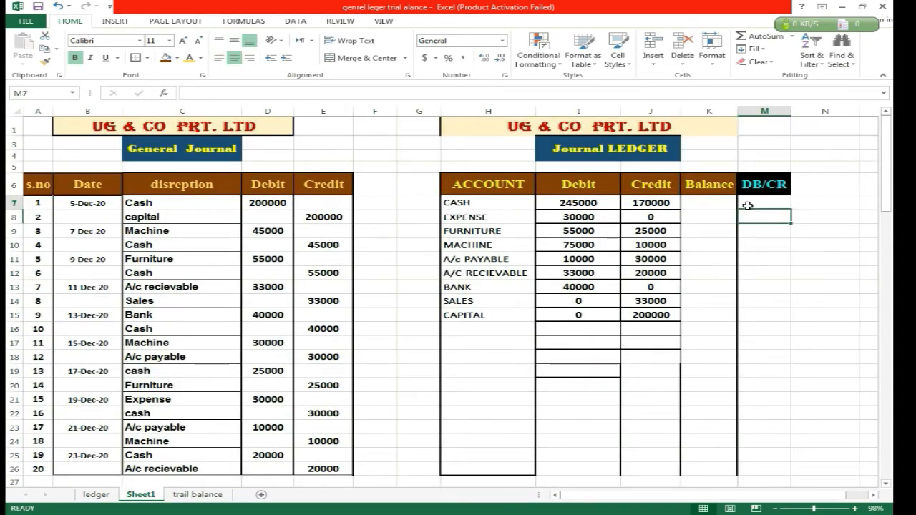
pyautogui.write('=')
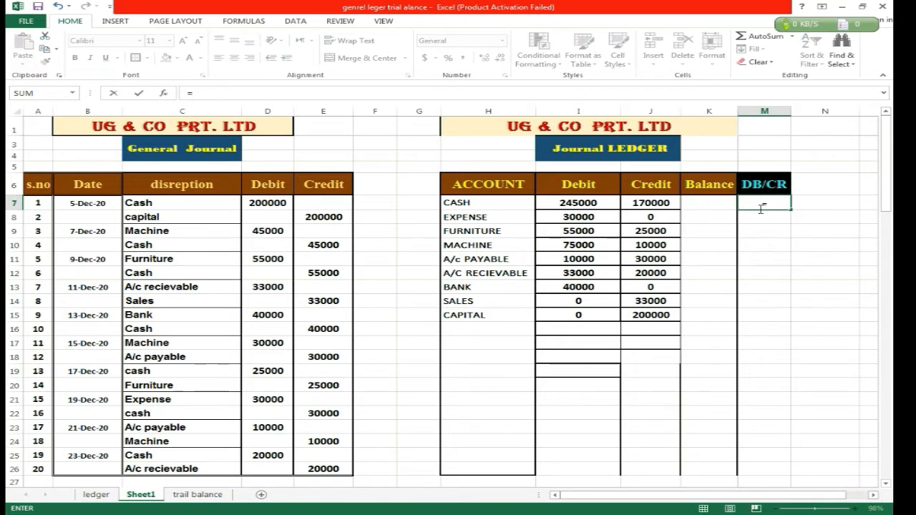
pyautogui.write('vl')
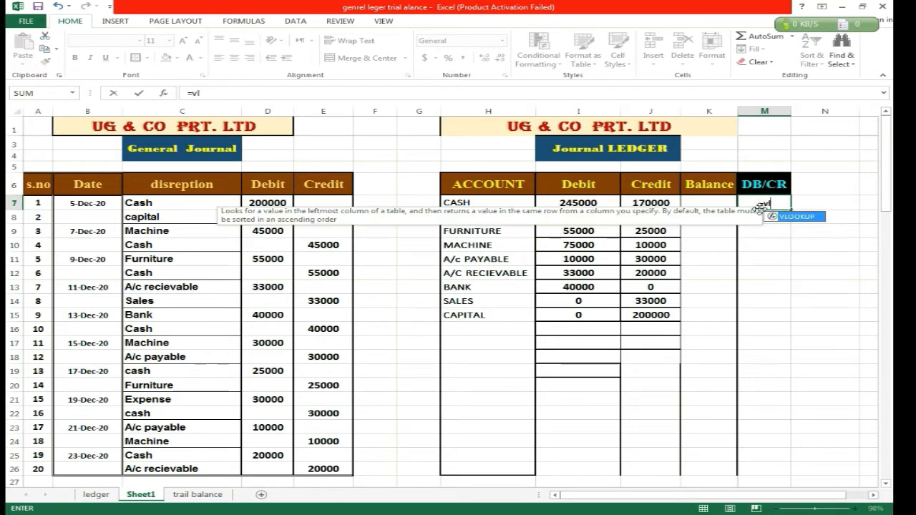
pyautogui.press('Tab')
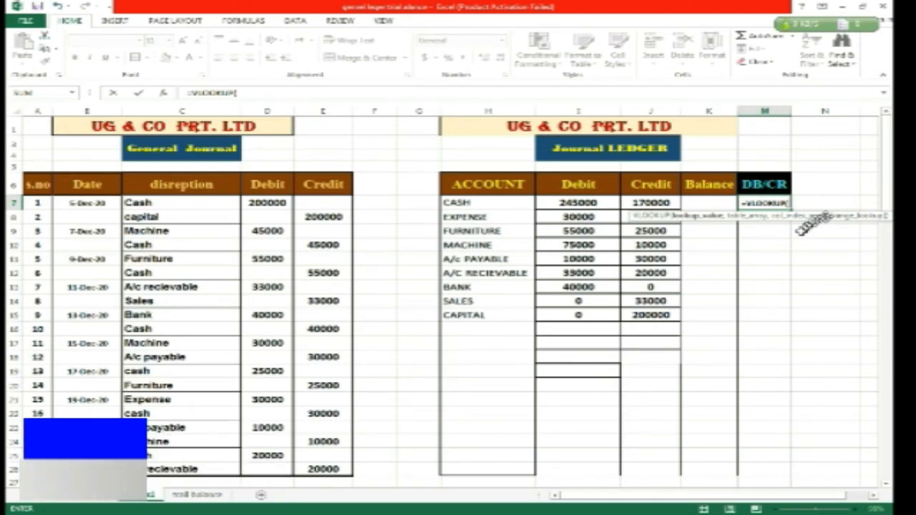
pyautogui.click(491, 203)
pyautogui.write(',')
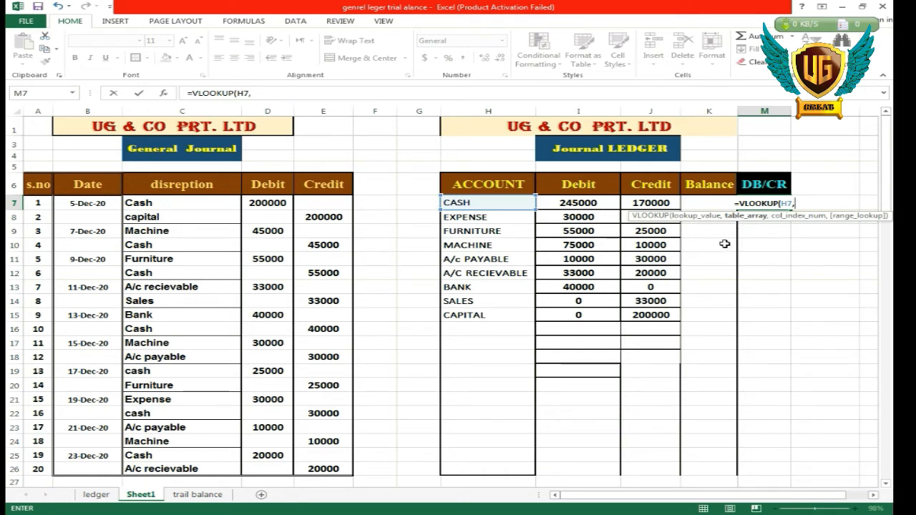
pyautogui.write('b')
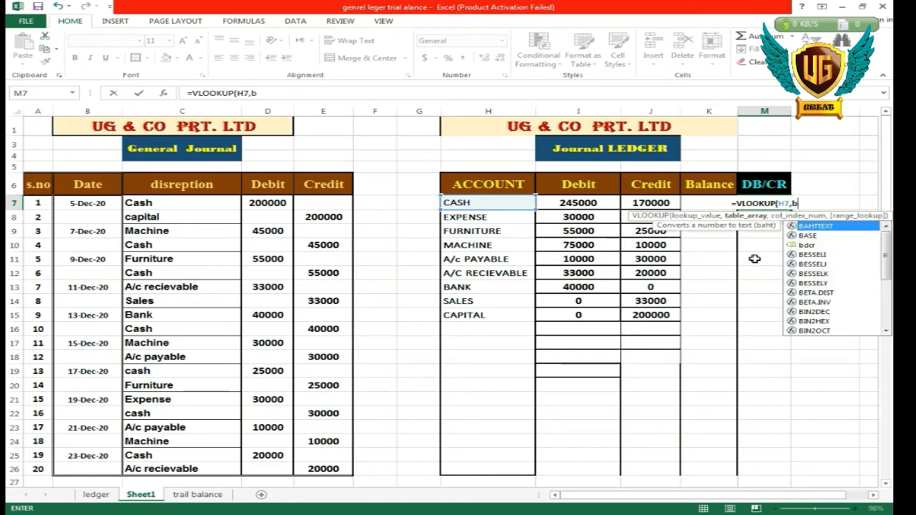
pyautogui.doubleClick(807, 245)
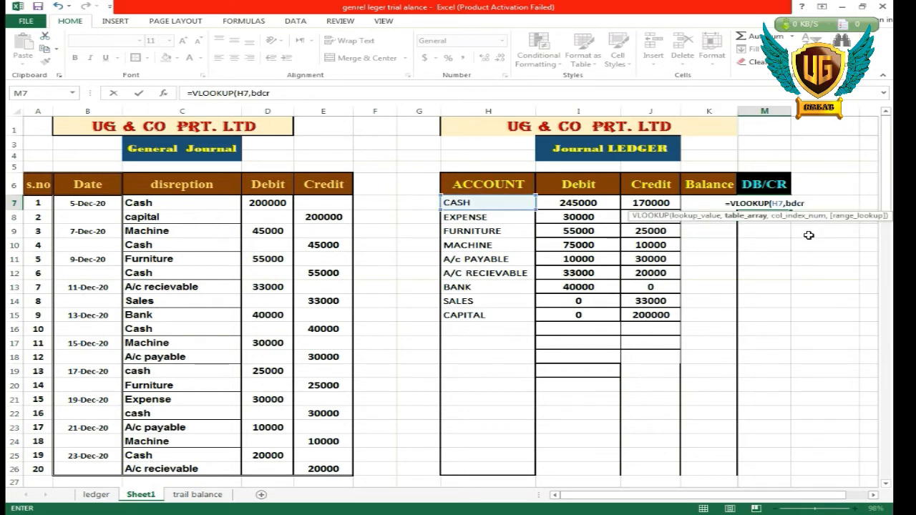
pyautogui.write(',')
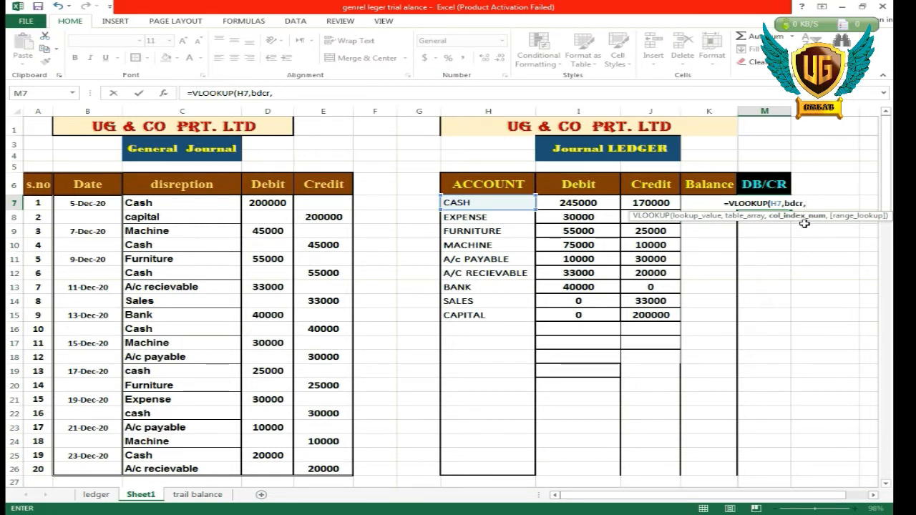
pyautogui.write('2')
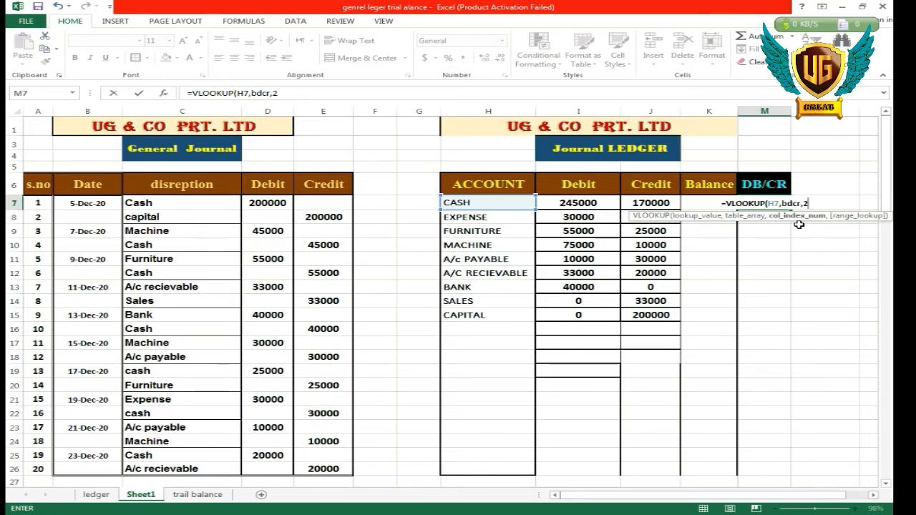
pyautogui.write(',0')
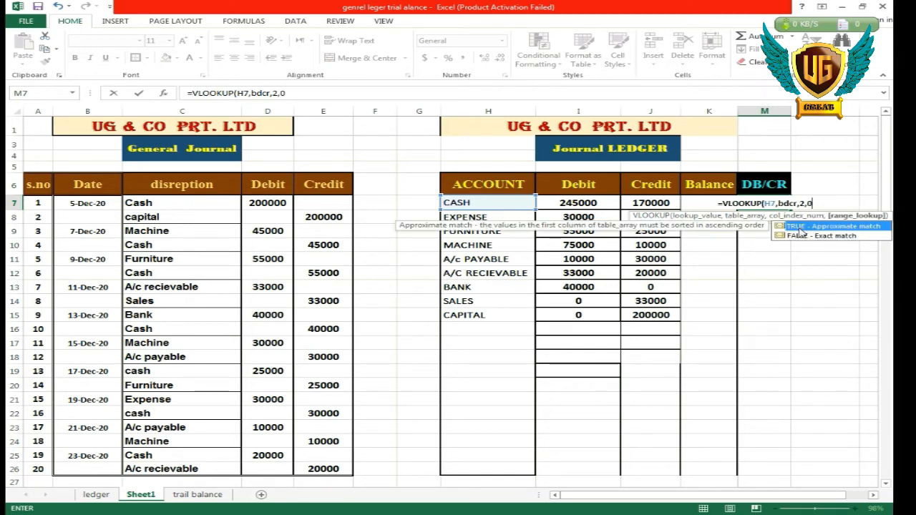
pyautogui.press('Return')
pyautogui.click(769, 204)
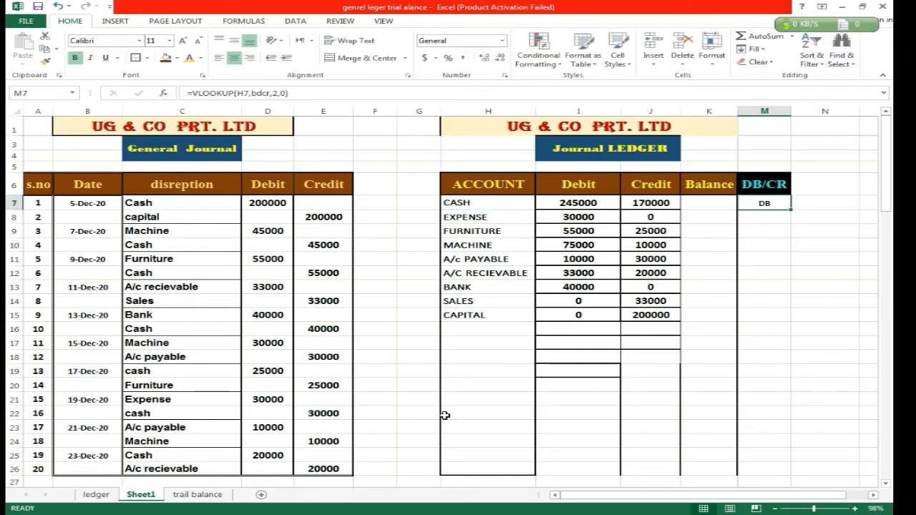
# Check the Cash entry in the trail balance sheet's bdcr table, and fill Sheet1's DB/CR lookup from M7 down to M15.
pyautogui.click(226, 497)
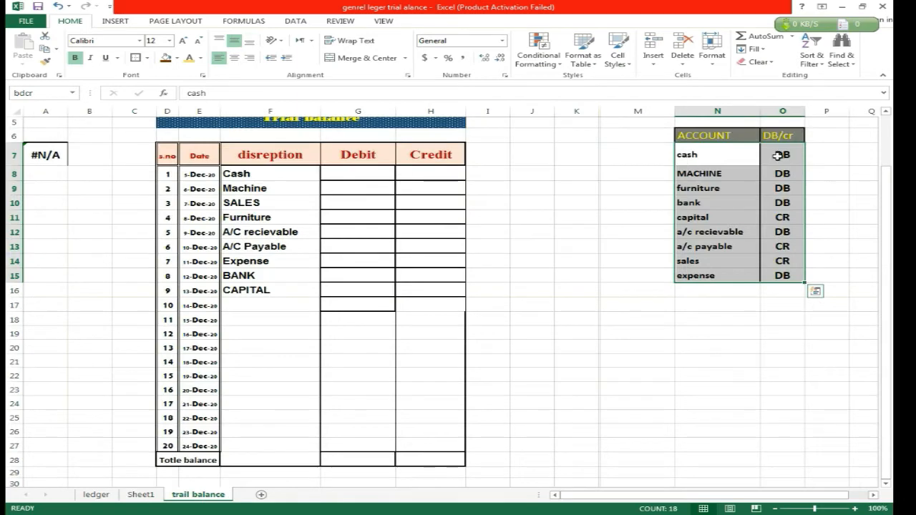
pyautogui.click(141, 494)
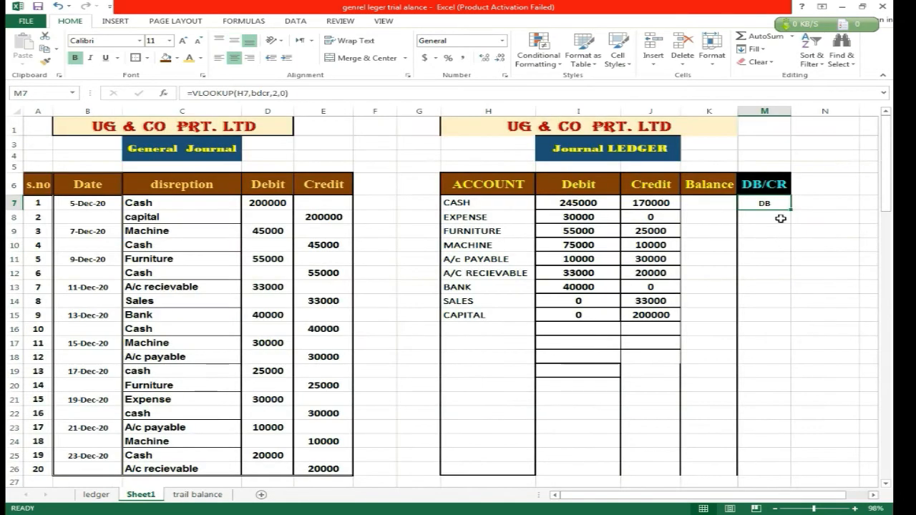
pyautogui.moveTo(790, 211); pyautogui.dragTo(760, 318)
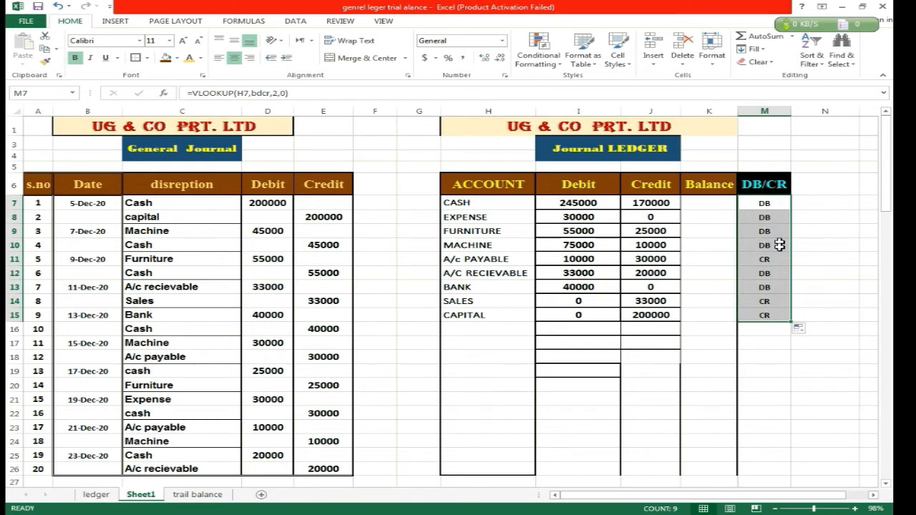
# Start an IF formula in the Cash account's Balance cell K7 that tests whether M7 equals "DB".
pyautogui.click(709, 206)
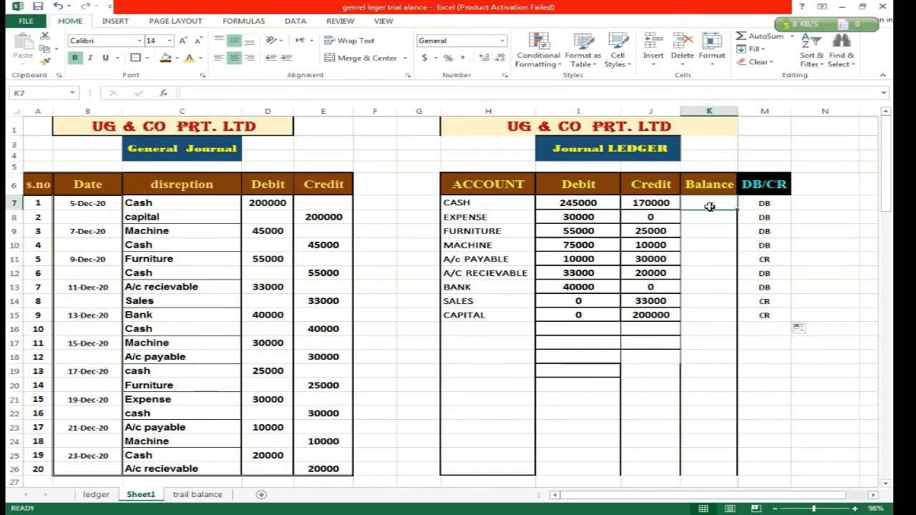
pyautogui.write('=')
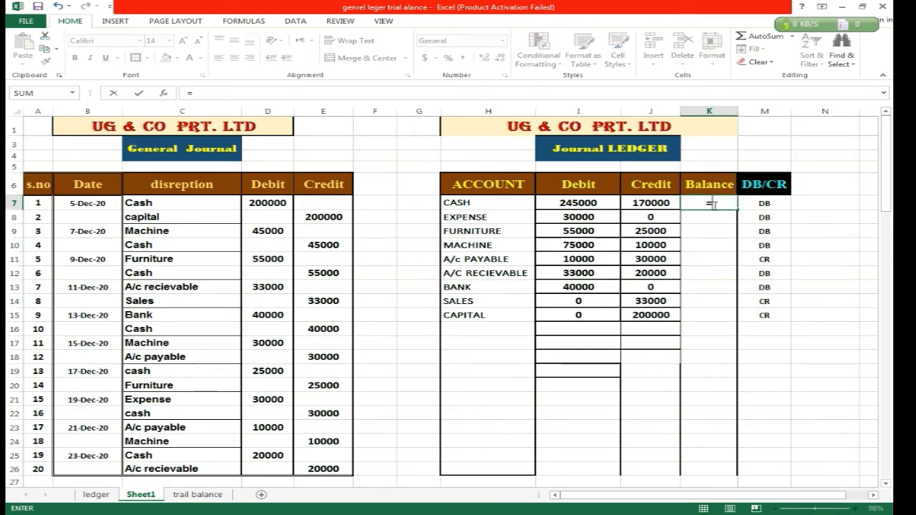
pyautogui.write('IF(')
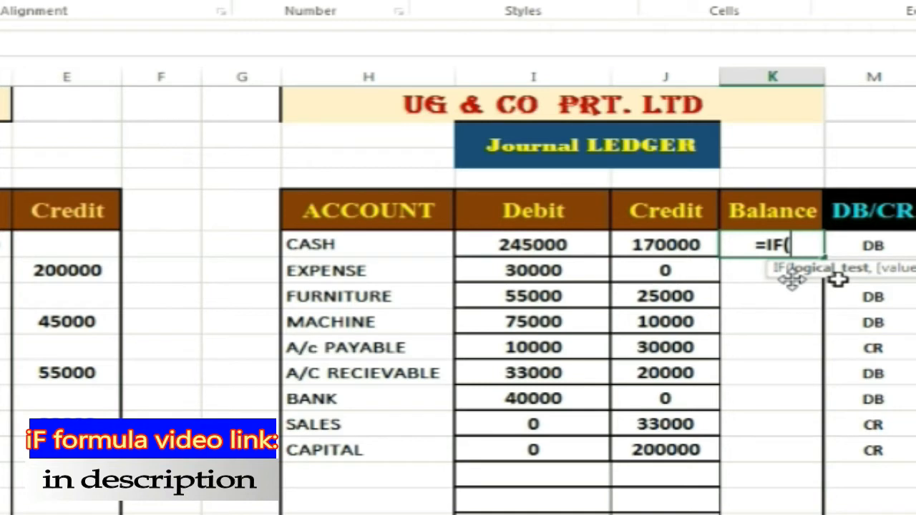
pyautogui.click(871, 244)
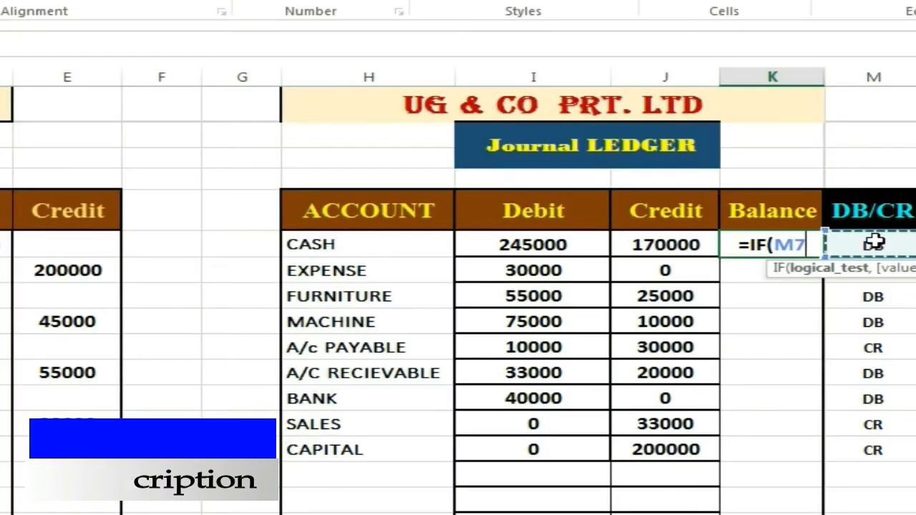
pyautogui.write('=')
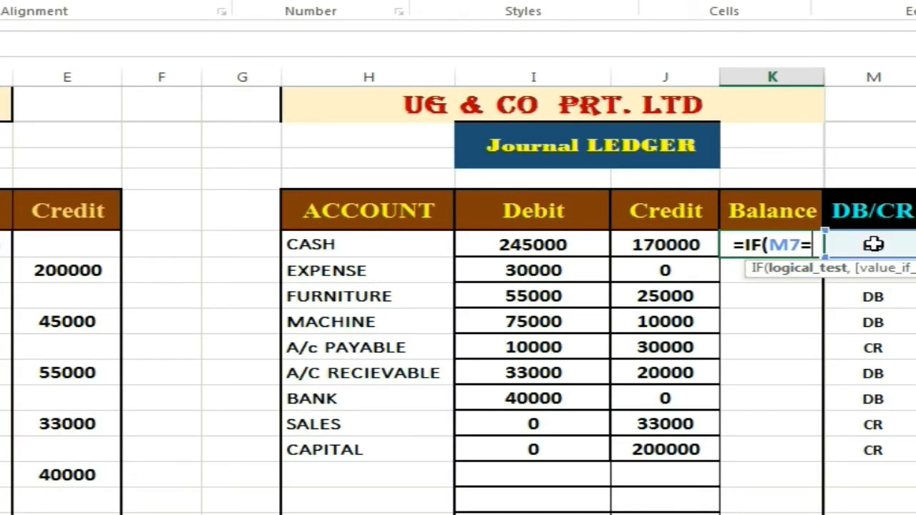
pyautogui.write('"')
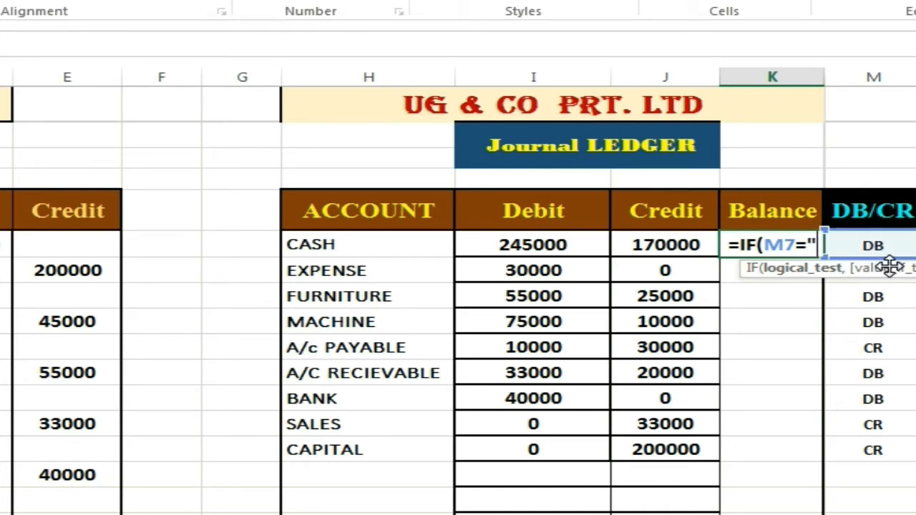
pyautogui.write('DB"')
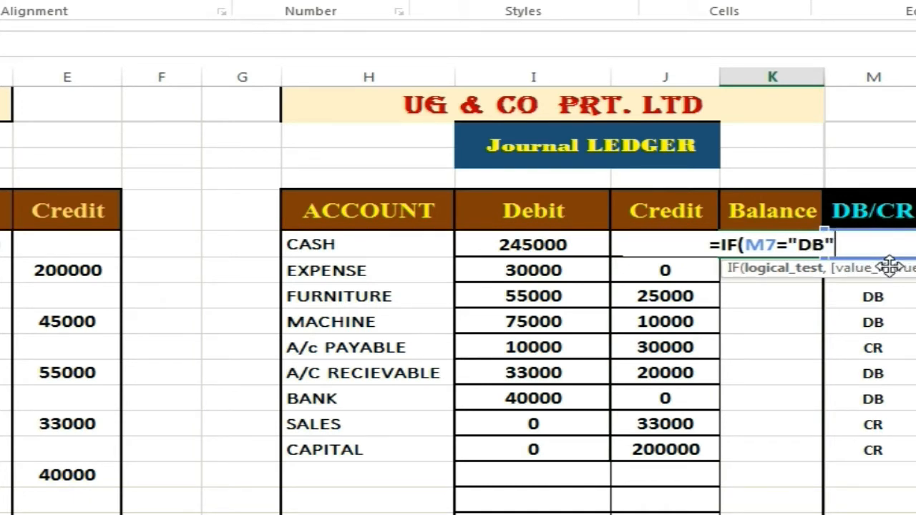
pyautogui.write(',')
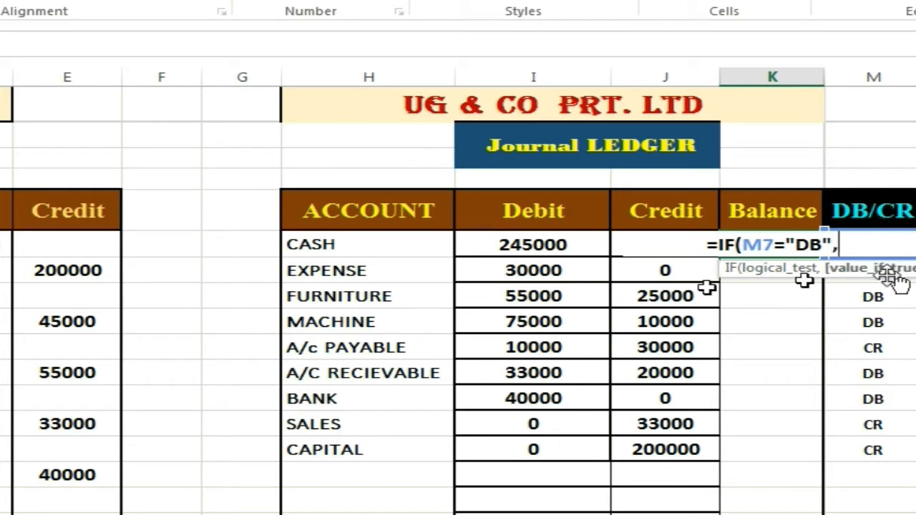
# Complete the K7 IF formula with I7-J7 as the true value and J7-I7 as the false value.
pyautogui.click(557, 246)
pyautogui.write('-')
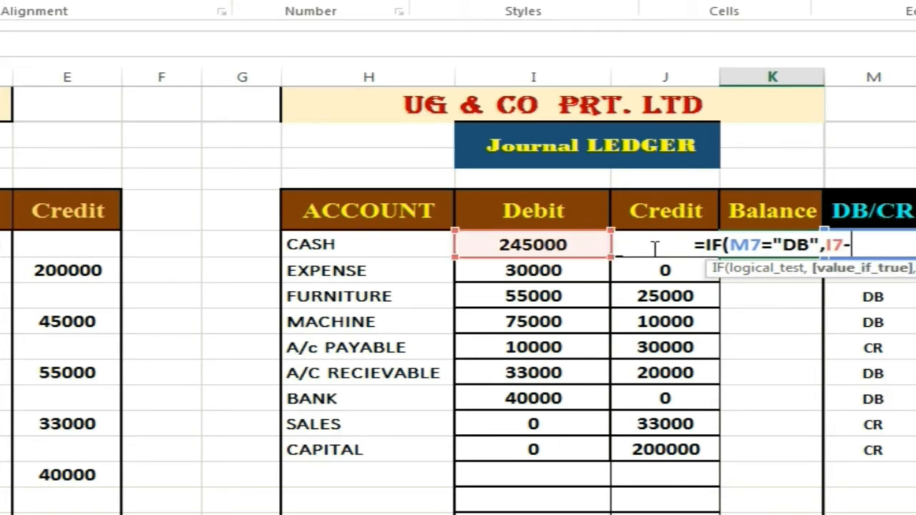
pyautogui.click(598, 246)
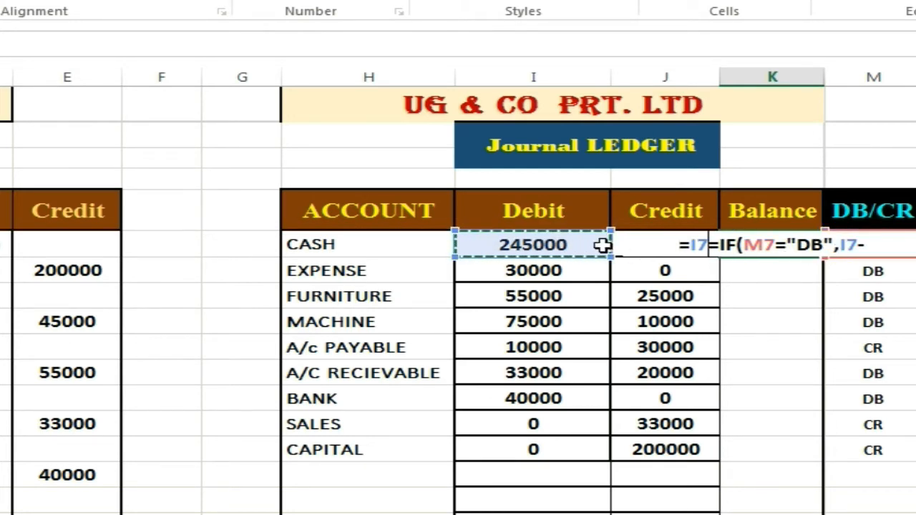
pyautogui.click(867, 245)
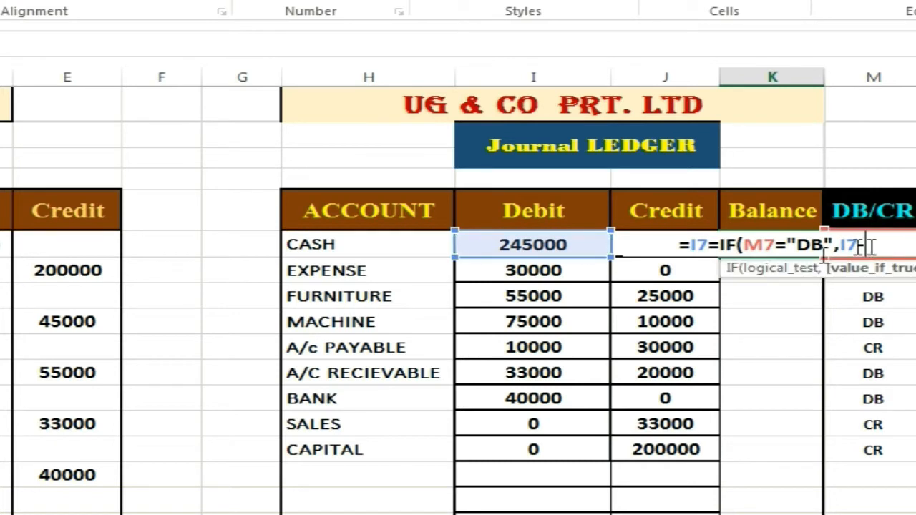
pyautogui.click(664, 267)
pyautogui.press('Up')
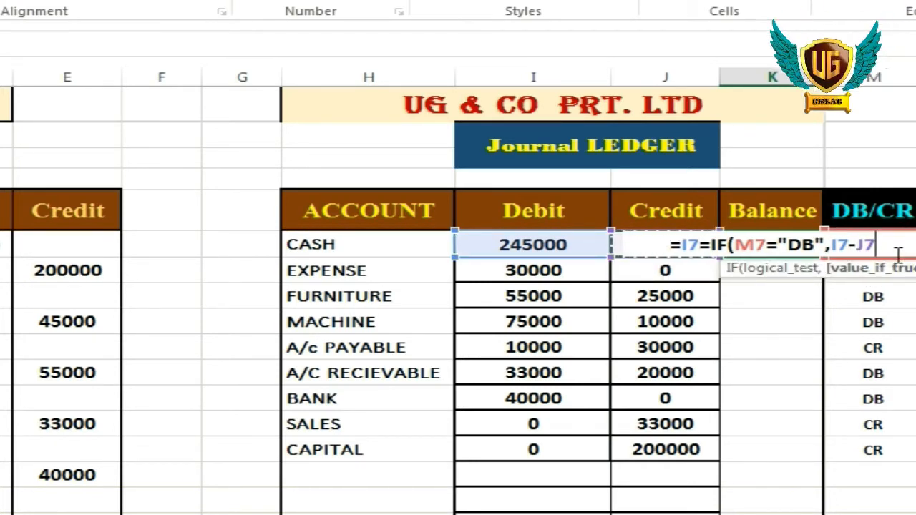
pyautogui.write(',')
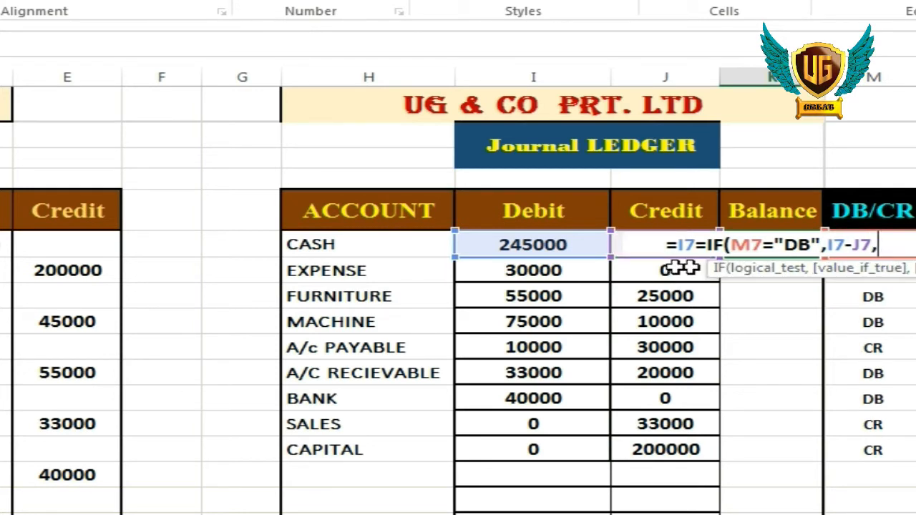
pyautogui.click(620, 246)
pyautogui.write('-')
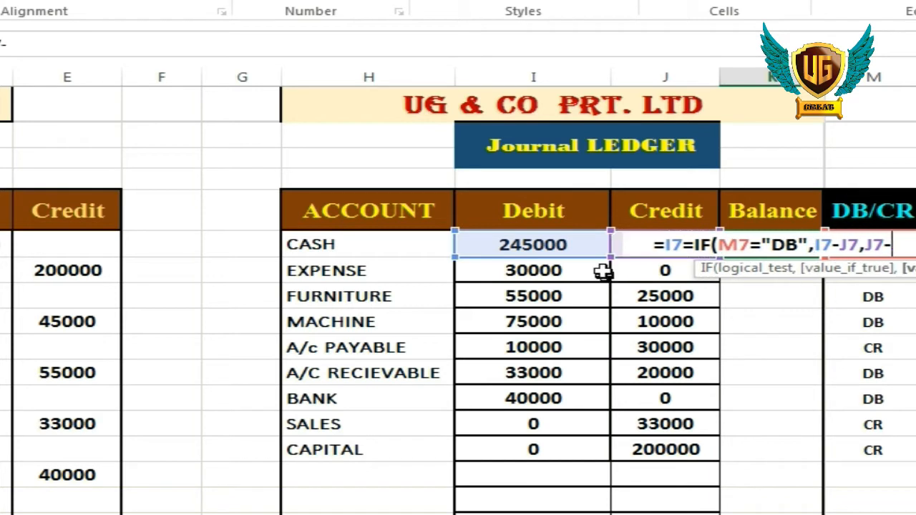
pyautogui.click(568, 246)
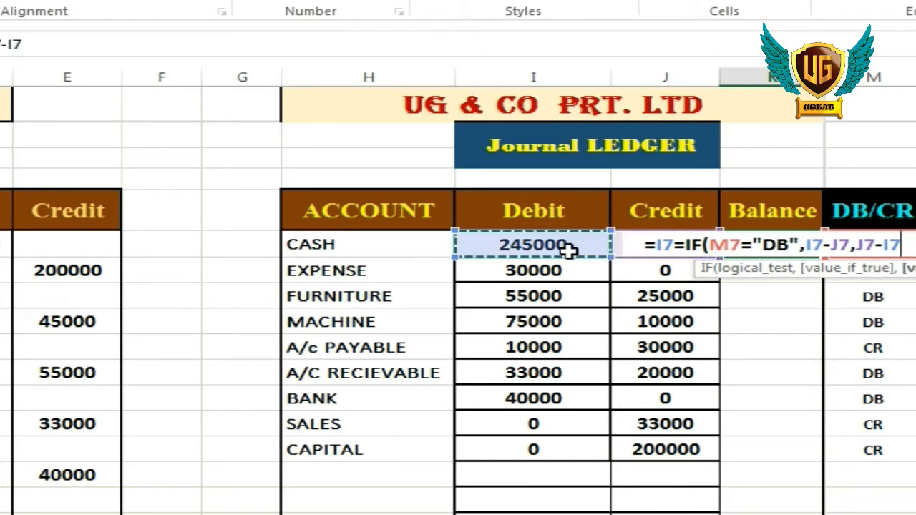
pyautogui.press('Return')
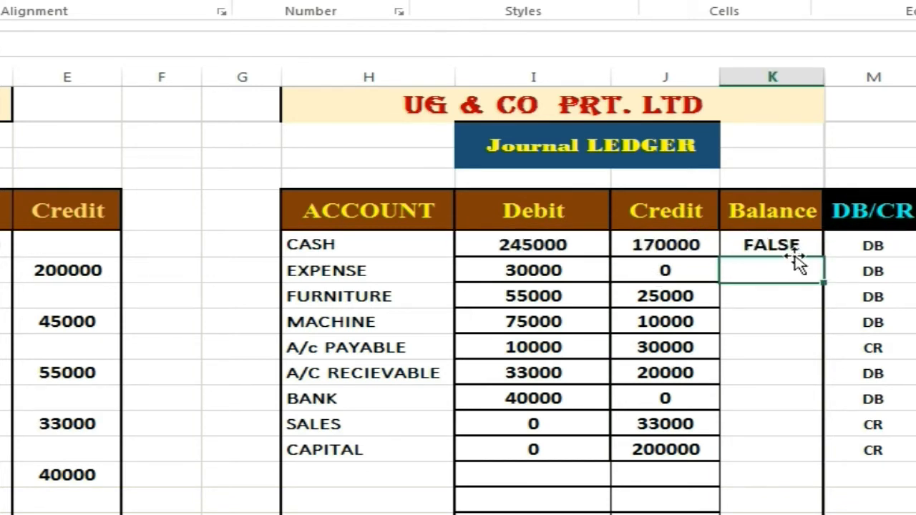
# Check the arguments of the K7 Balance formula and fill it down to K15.
pyautogui.doubleClick(787, 243)
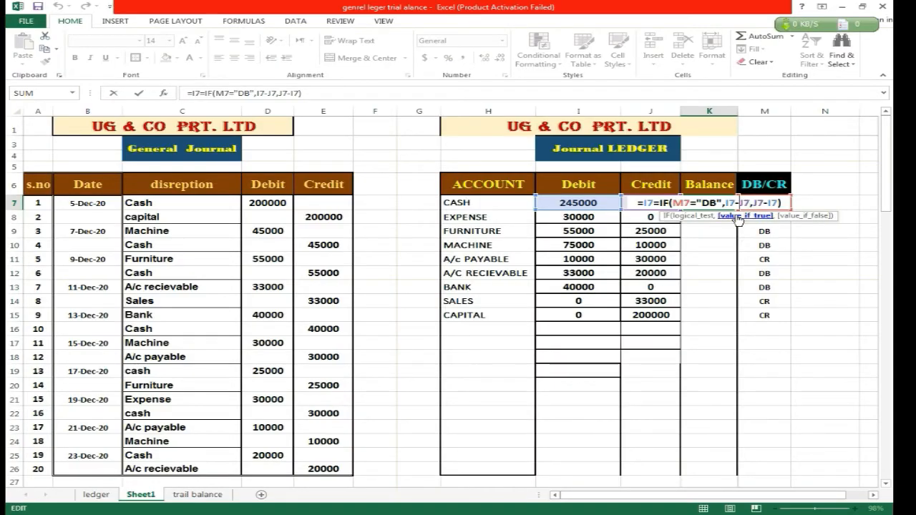
pyautogui.click(765, 202)
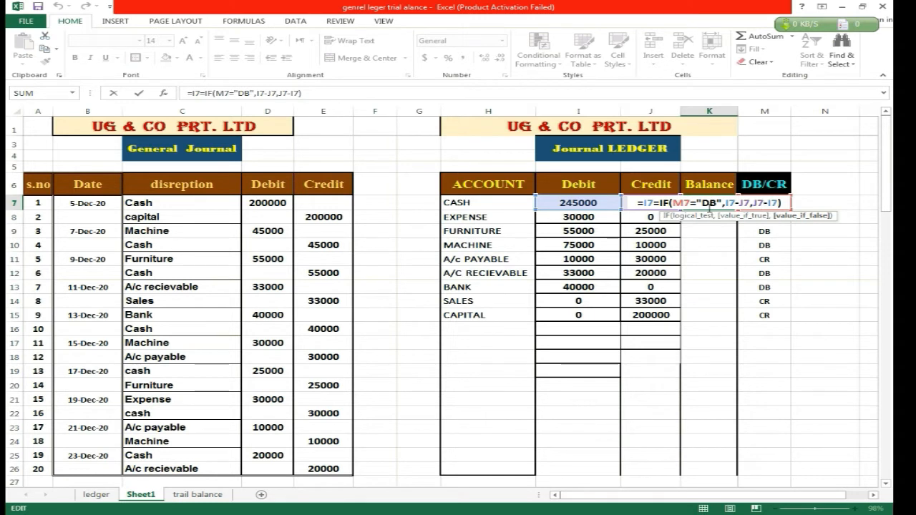
pyautogui.hotkey('ctrl', 'Return')
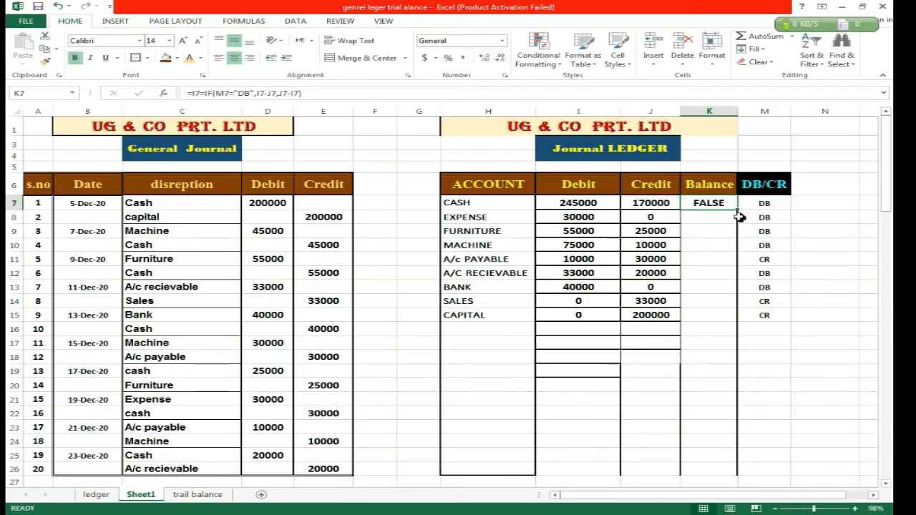
pyautogui.moveTo(737, 211); pyautogui.dragTo(730, 321)
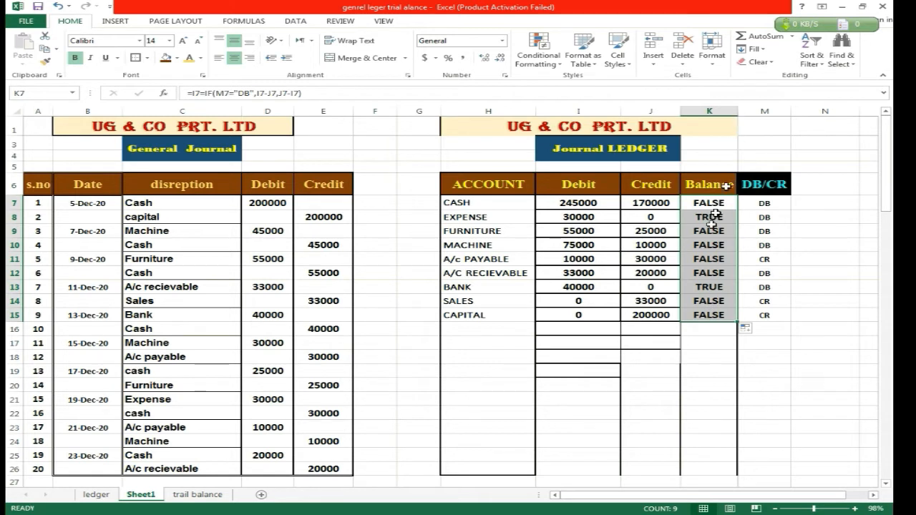
# Slightly widen the narrow column L, and correct the K7 Balance formula to =IF(M7="DB",I7-J7,J7-I7).
pyautogui.moveTo(739, 112); pyautogui.dragTo(741, 113)
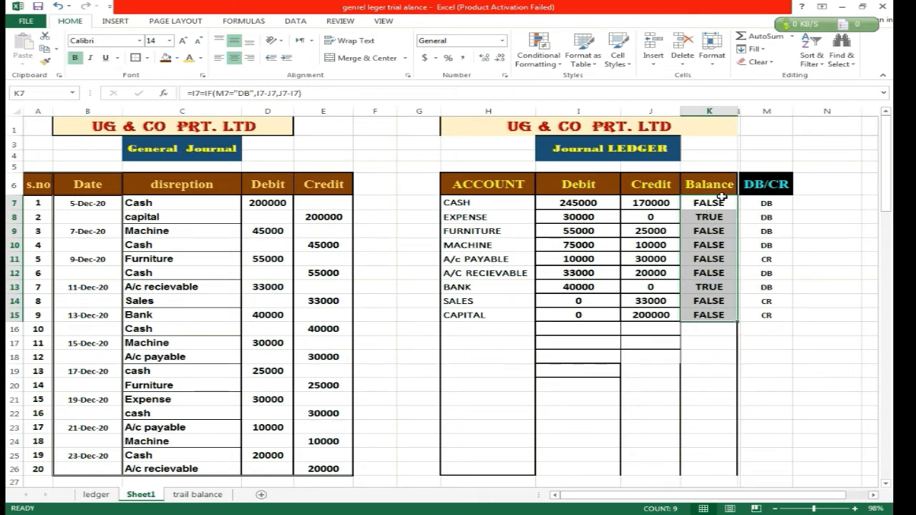
pyautogui.click(725, 204)
pyautogui.doubleClick(724, 203)
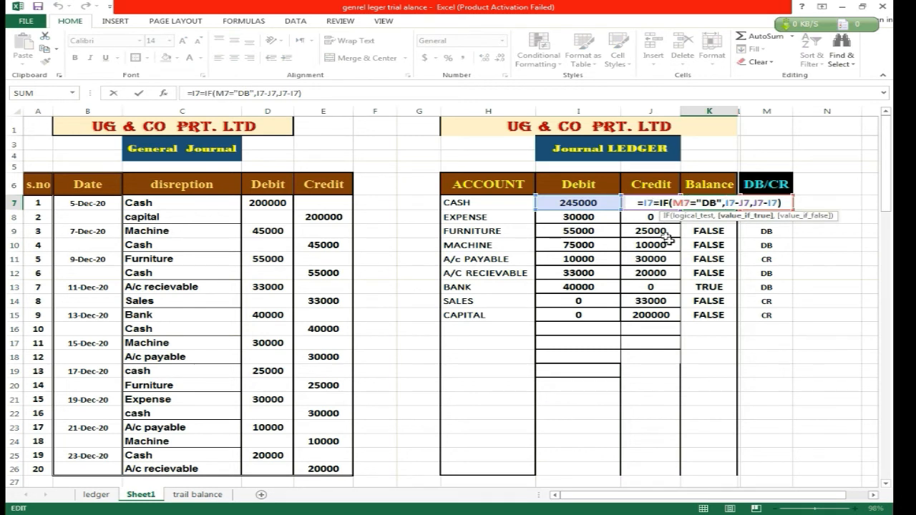
pyautogui.press('BackSpace')
pyautogui.press('BackSpace')
pyautogui.press('BackSpace')
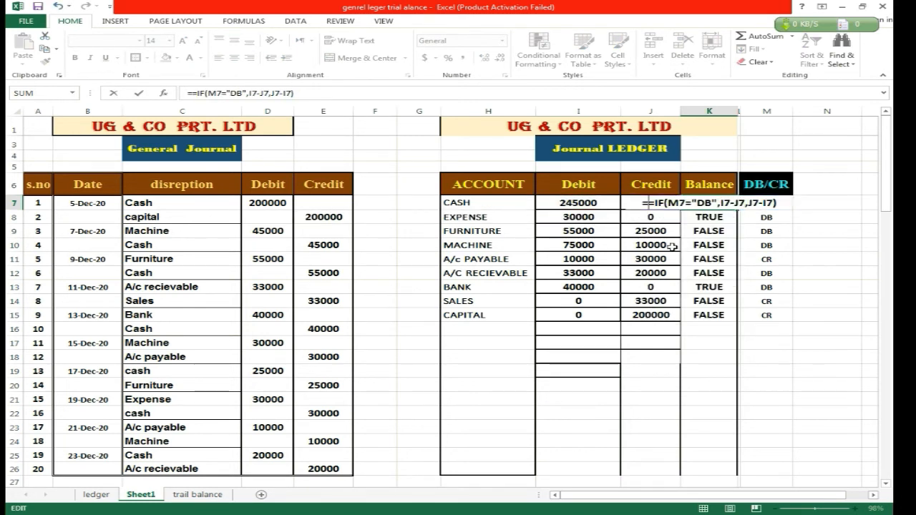
pyautogui.press('Return')
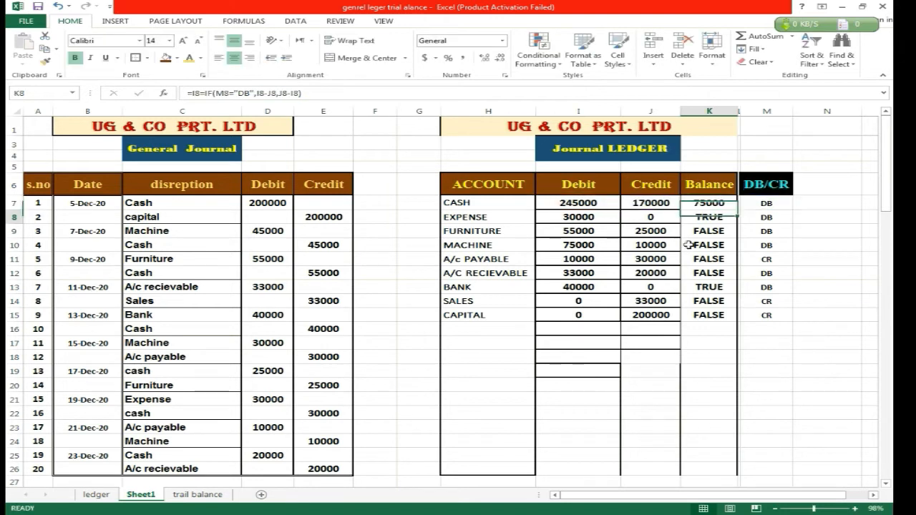
# Fill the corrected Balance formula from K7 down to K15, and review the M7 condition in K7.
pyautogui.click(709, 203)
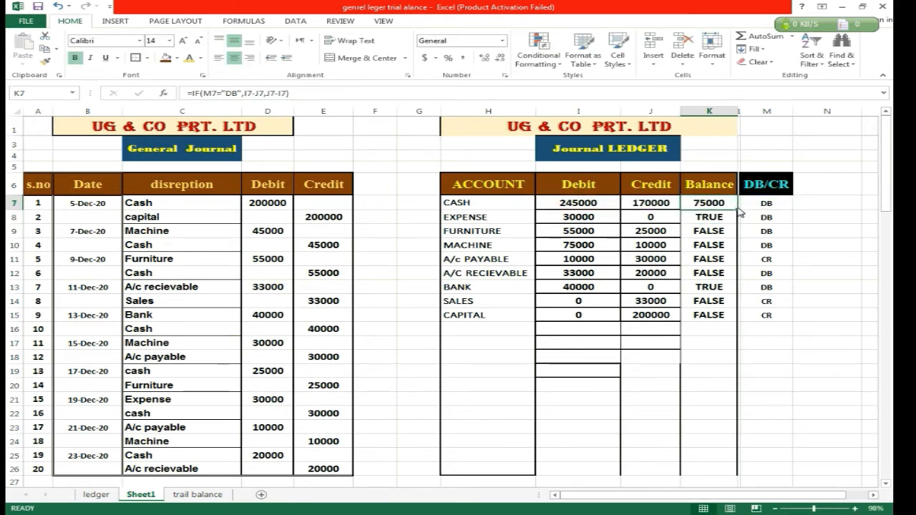
pyautogui.moveTo(738, 212); pyautogui.dragTo(715, 316)
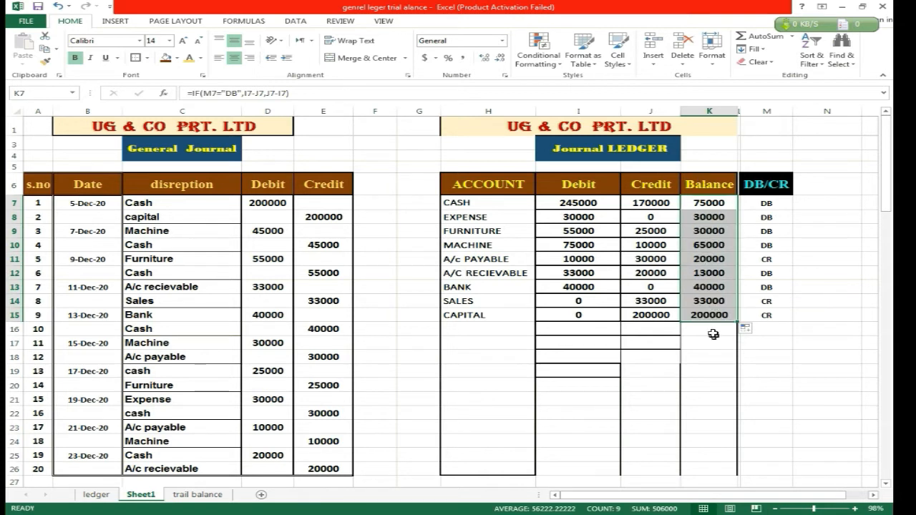
pyautogui.doubleClick(714, 205)
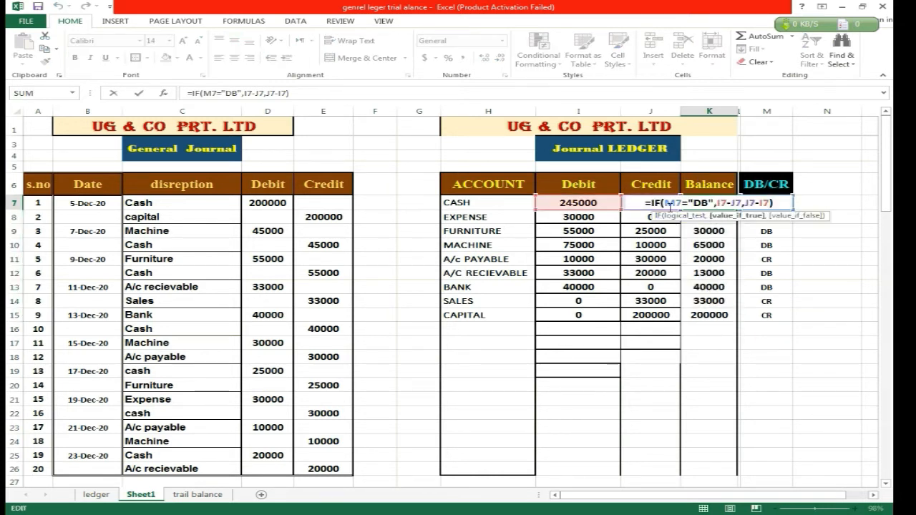
pyautogui.doubleClick(669, 204)
pyautogui.press('Return')
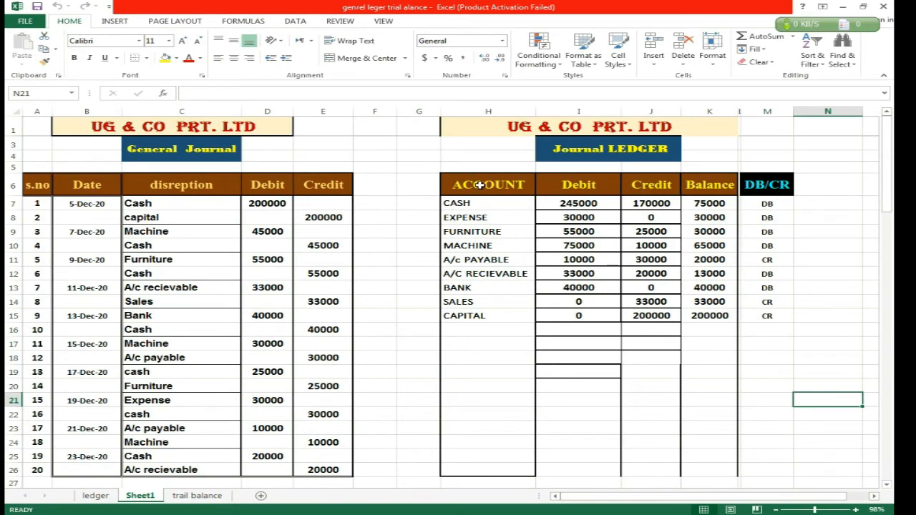
# Name the journal ledger range H6:K26 on Sheet1 as jgjgl.
pyautogui.moveTo(480, 184); pyautogui.dragTo(722, 469)
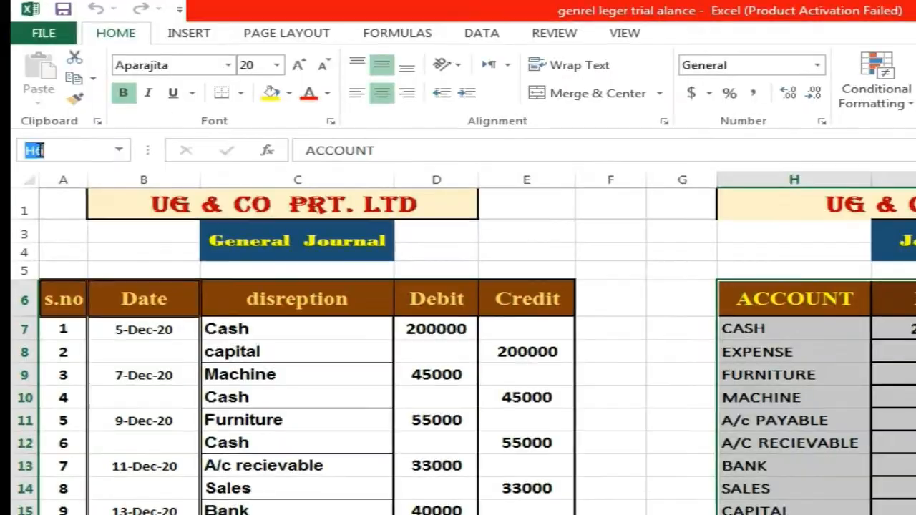
pyautogui.click(38, 89)
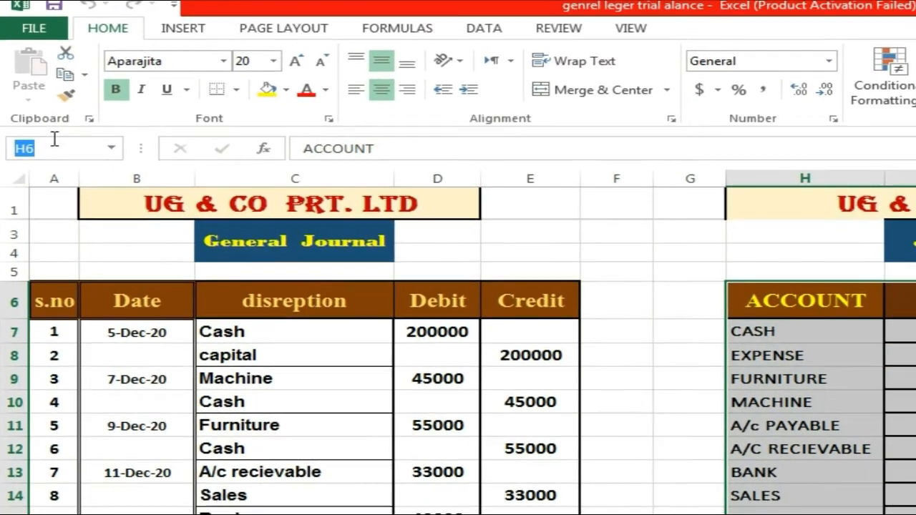
pyautogui.write('jg')
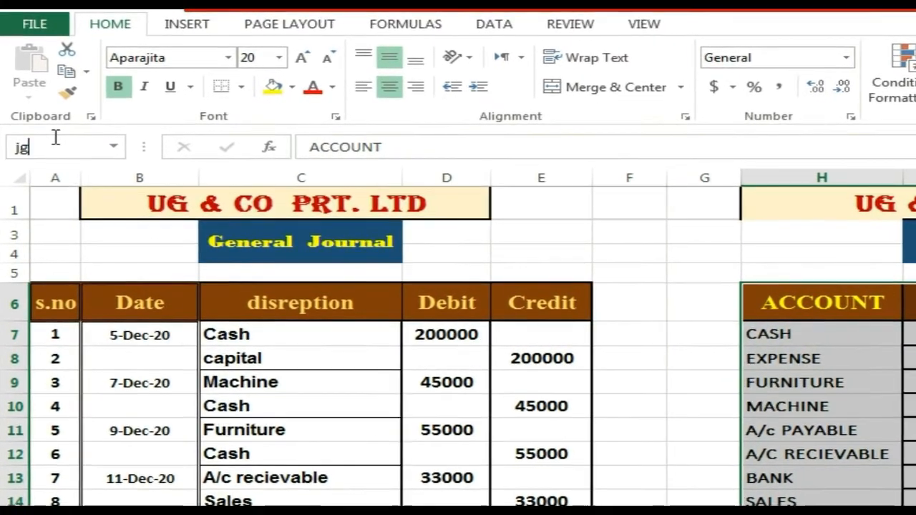
pyautogui.write('jgl')
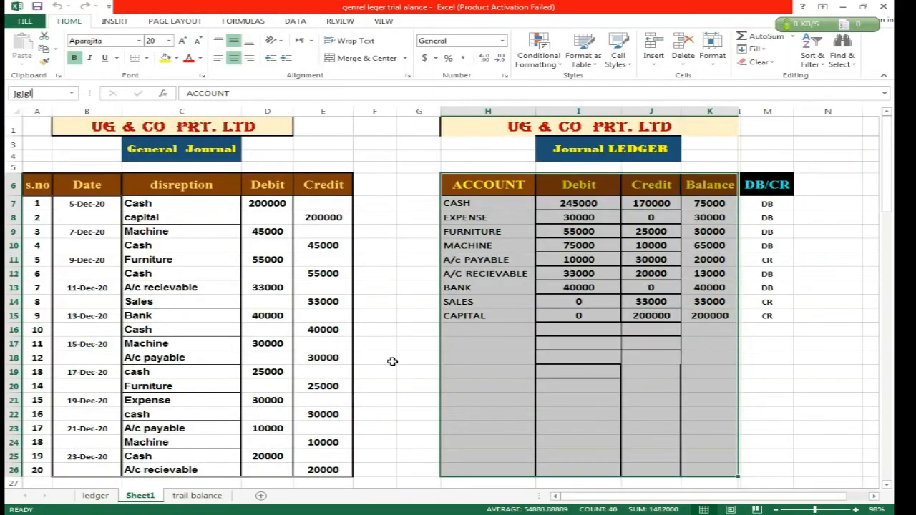
pyautogui.click(374, 315)
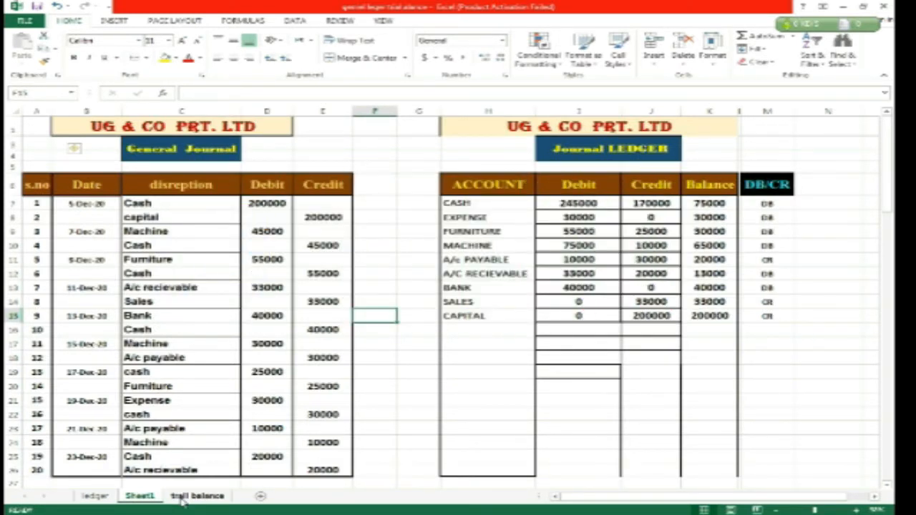
# On the trail balance sheet, begin the Cash Debit formula in G8 with =IF(VLOOKUP(F8, using the account name as lookup value.
pyautogui.click(188, 496)
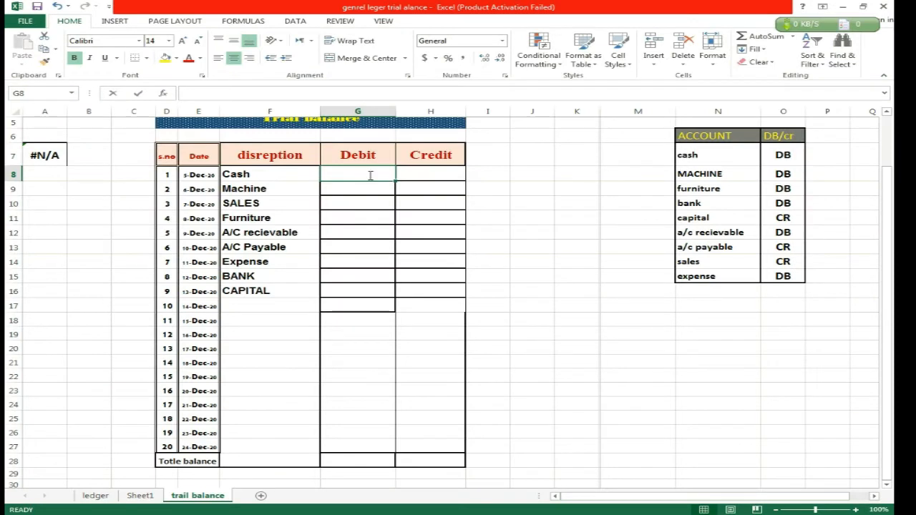
pyautogui.write('=if')
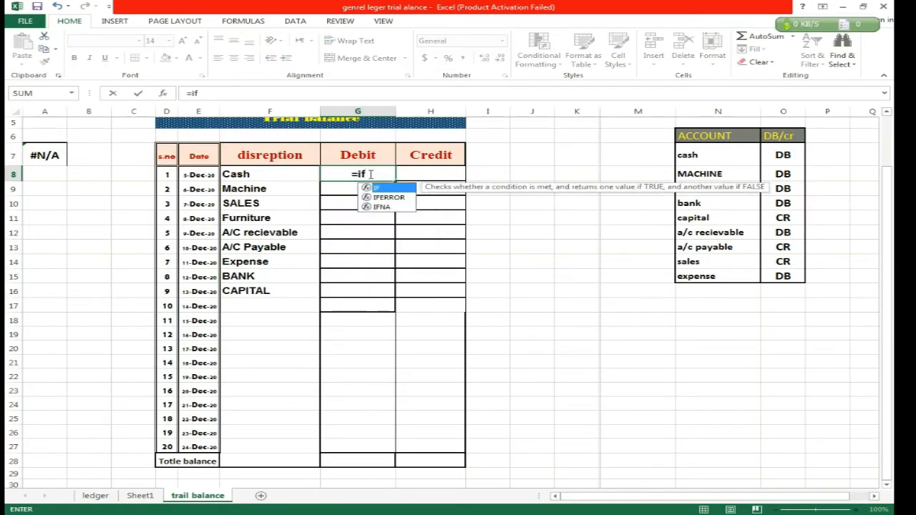
pyautogui.press('Tab')
pyautogui.write('vl')
pyautogui.press('Tab')
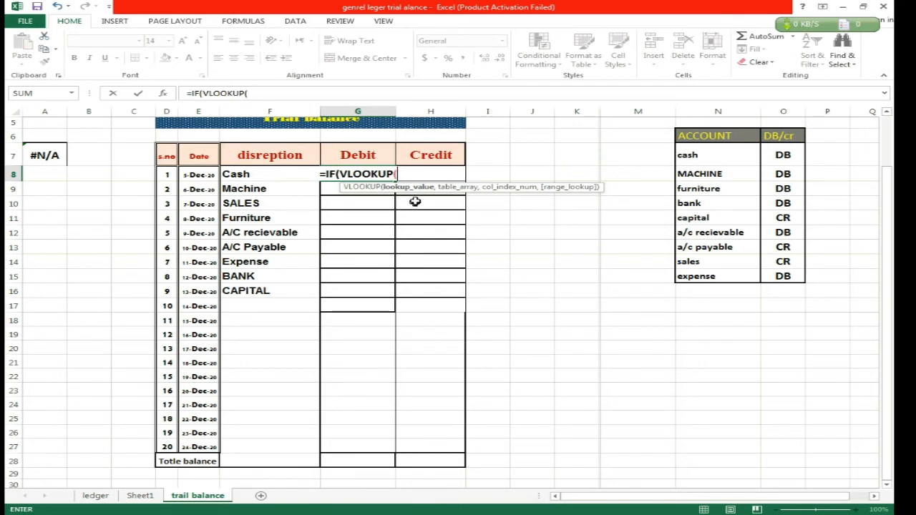
pyautogui.click(243, 176)
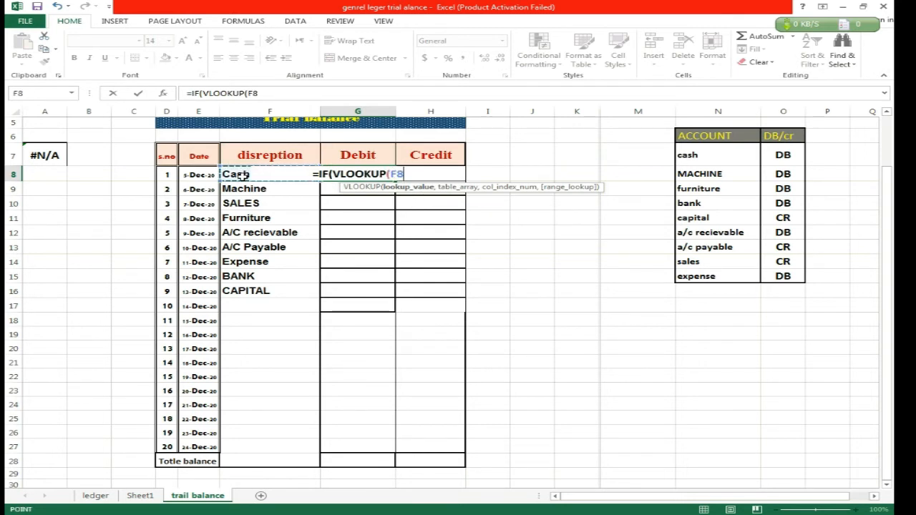
pyautogui.write(',')
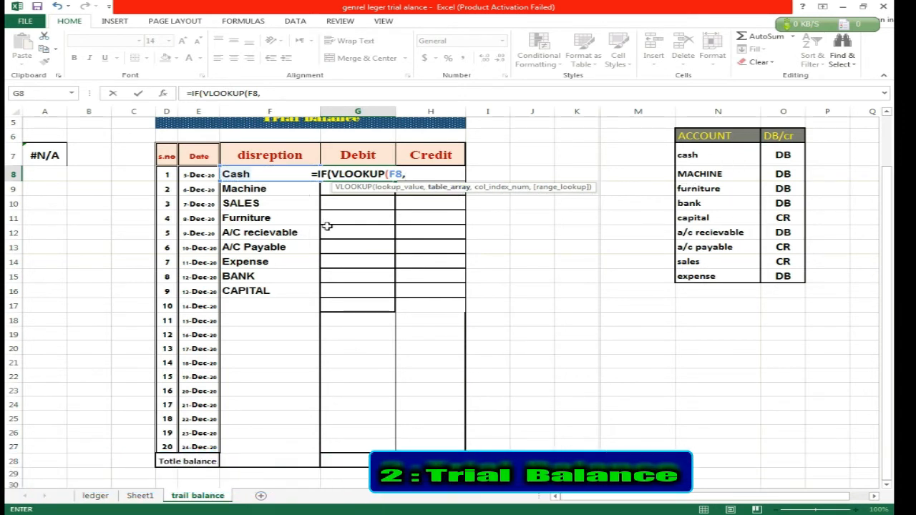
# Use the named range bdcr as the table array of the first VLOOKUP in G8.
pyautogui.write('db')
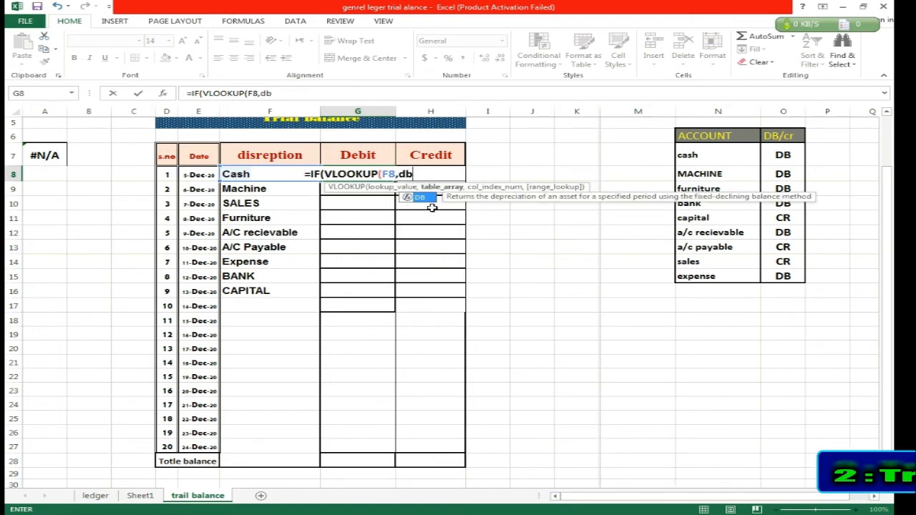
pyautogui.press('BackSpace')
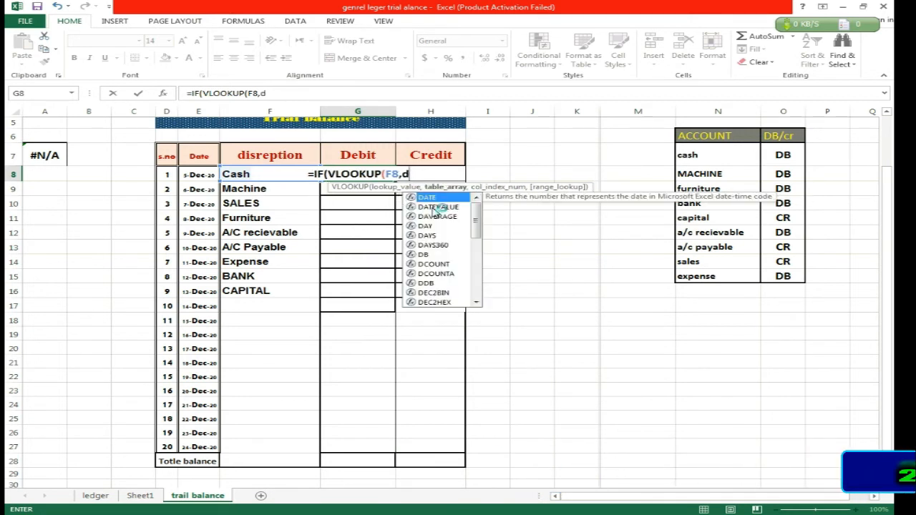
pyautogui.press('BackSpace')
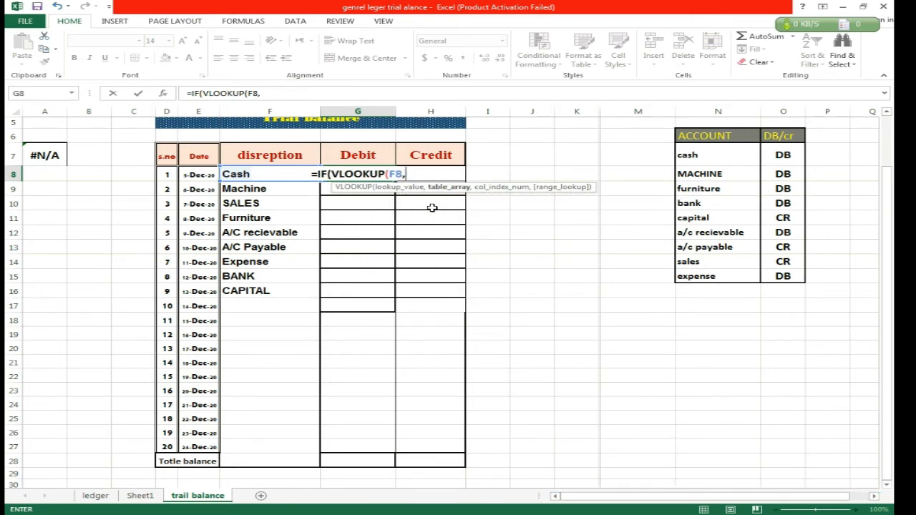
pyautogui.write('b')
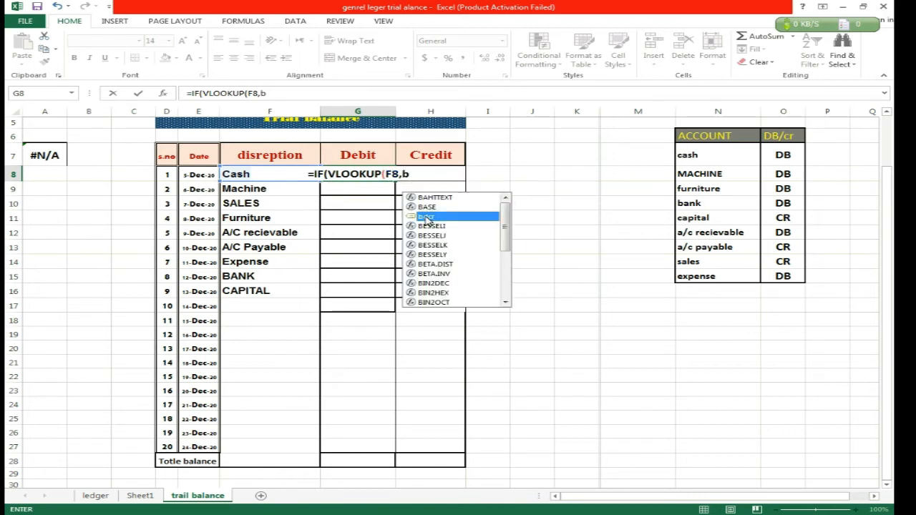
pyautogui.click(424, 216)
pyautogui.doubleClick(423, 216)
pyautogui.write(',')
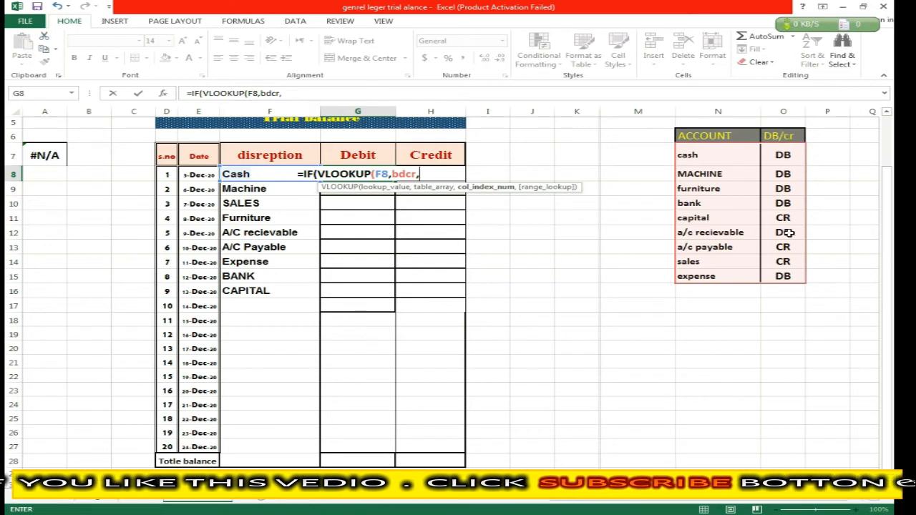
pyautogui.write('2')
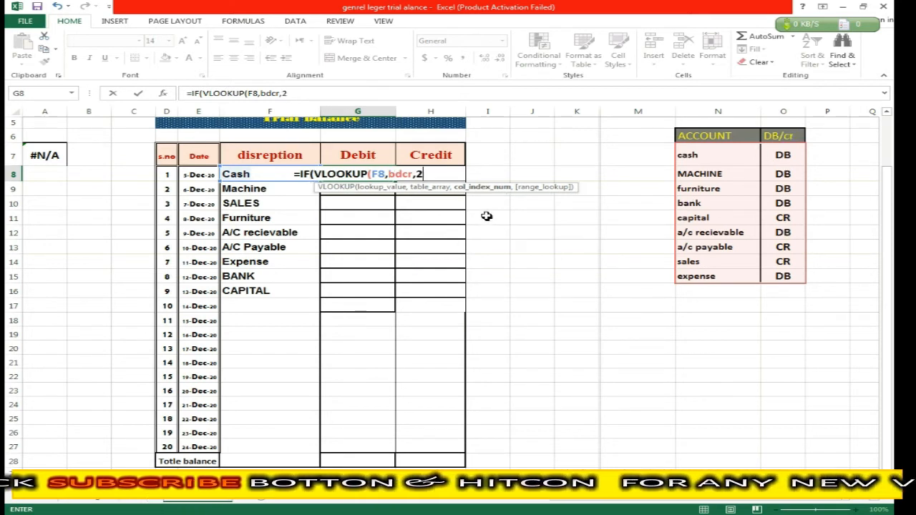
pyautogui.write(',0')
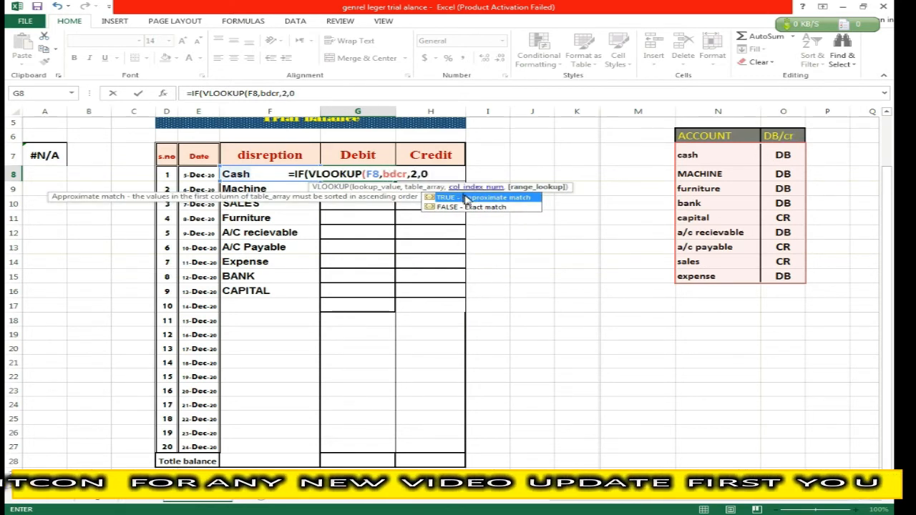
pyautogui.write(')="D')
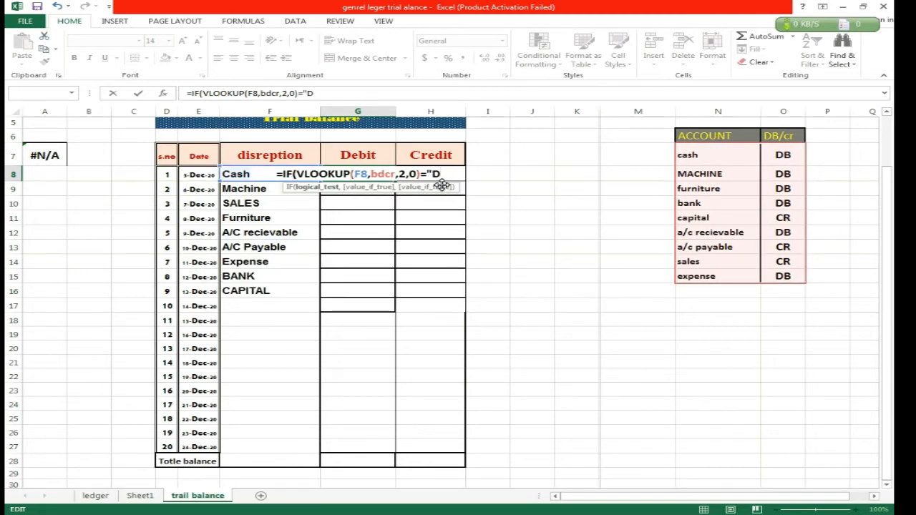
pyautogui.write('B"')
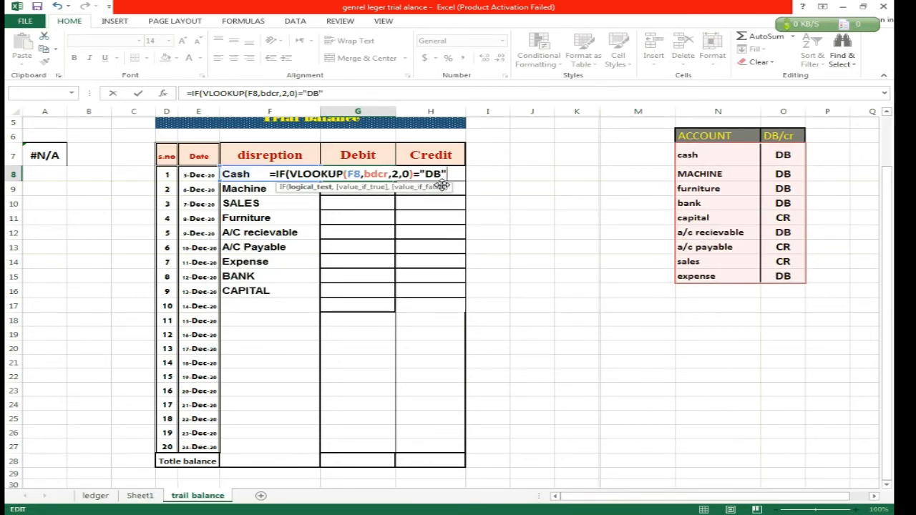
pyautogui.write(',')
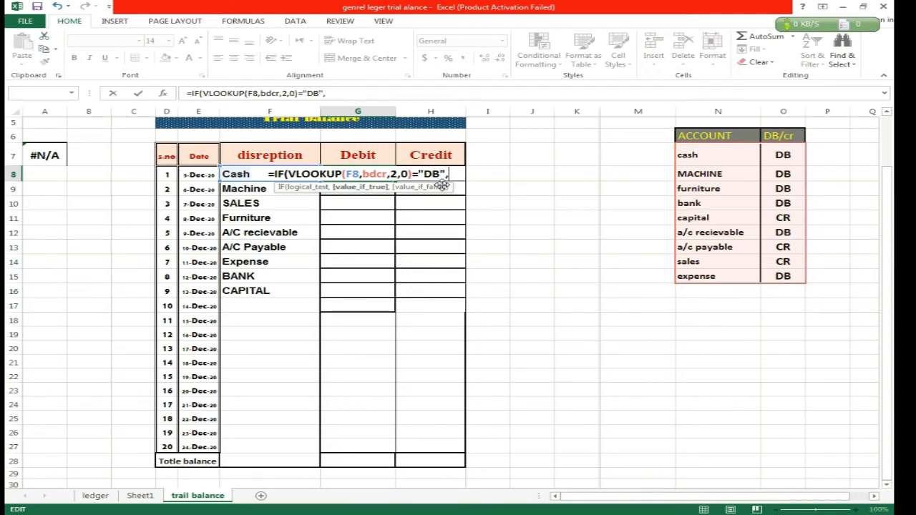
pyautogui.write('vl')
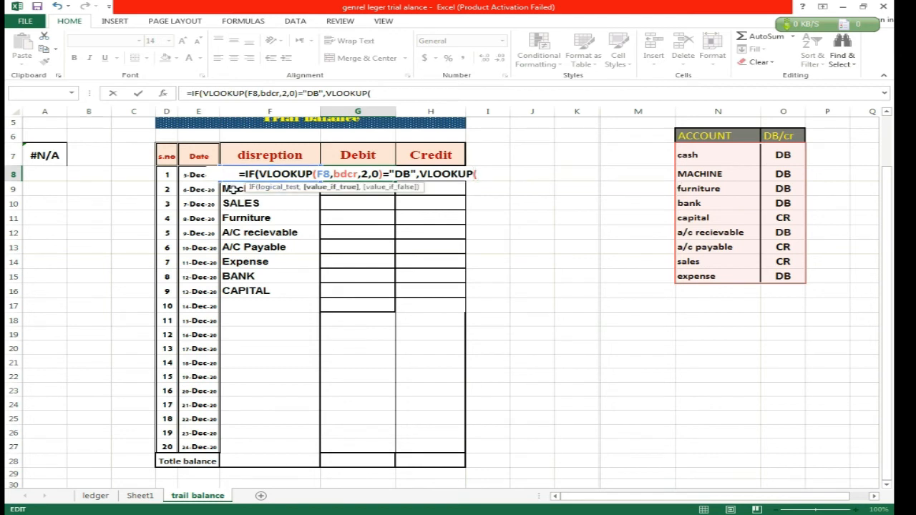
# Add a second VLOOKUP as the value if true in G8, looking up F8 in the named range jgjgl.
pyautogui.press('Return')
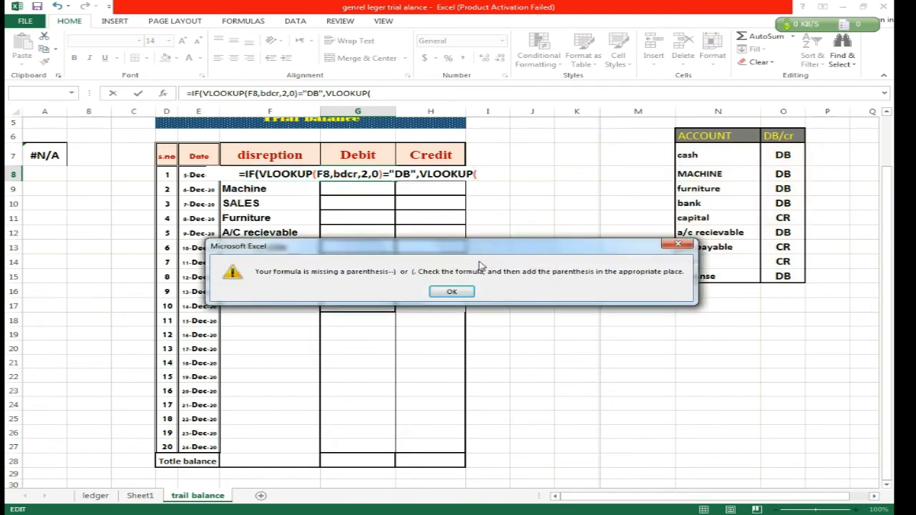
pyautogui.click(677, 246)
pyautogui.click(486, 179)
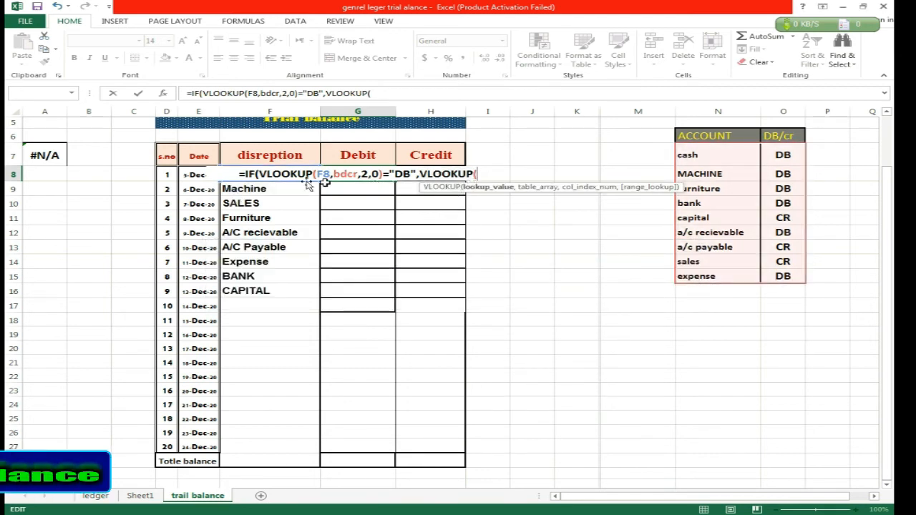
pyautogui.click(256, 188)
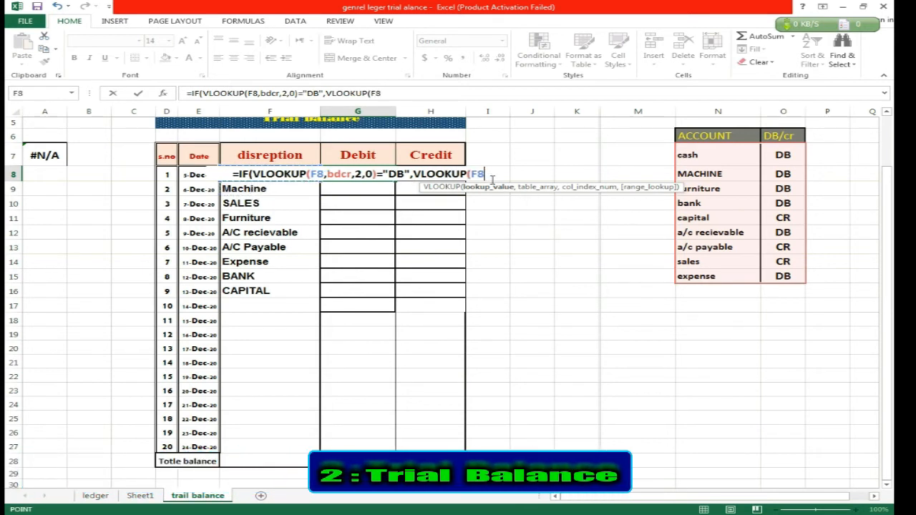
pyautogui.write(',')
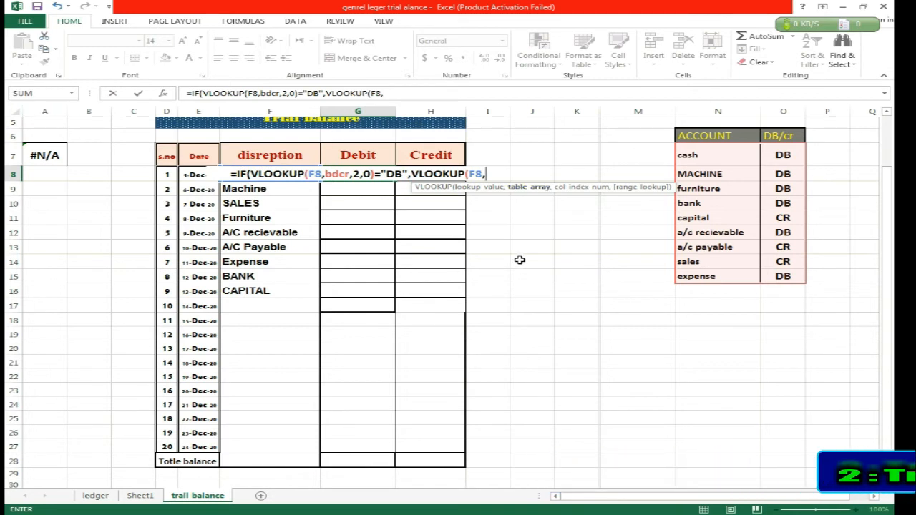
pyautogui.write('jgjgl')
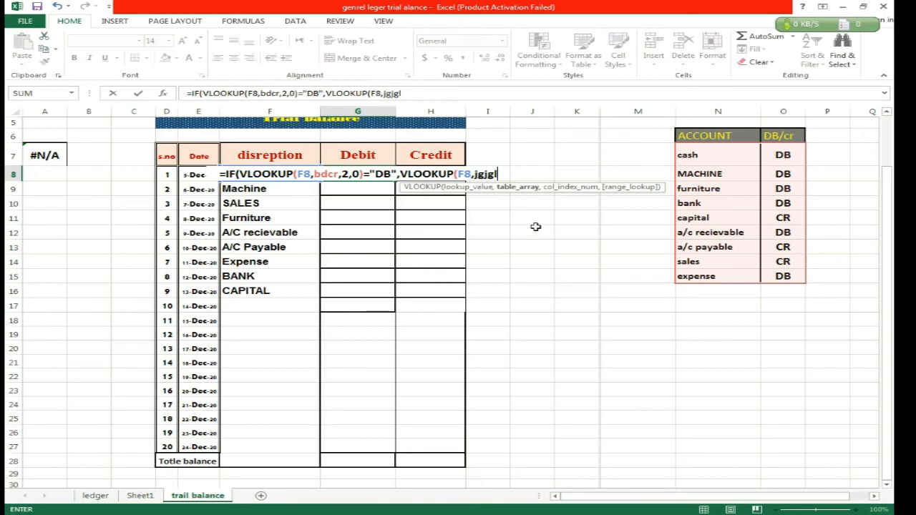
pyautogui.write(',')
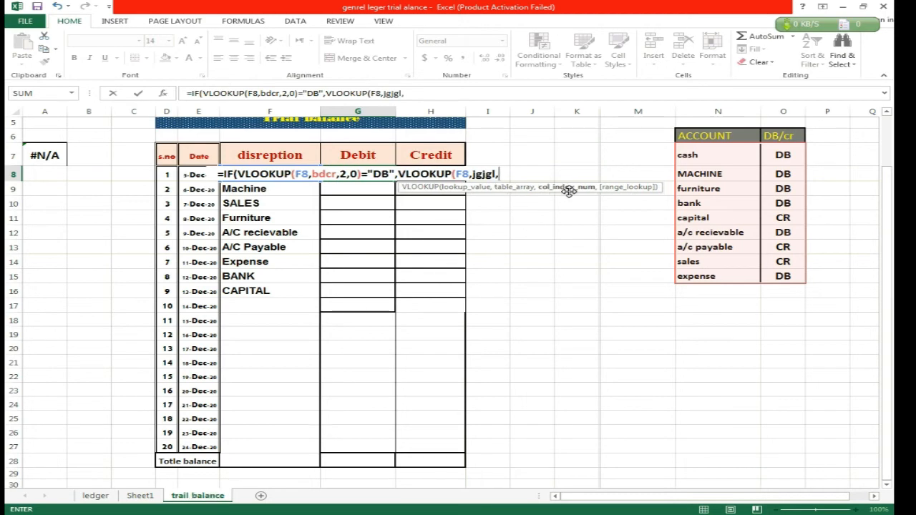
# Finish the G8 formula as =IF(VLOOKUP(F8,bdcr,2,0)="DB",VLOOKUP(F8,jgjgl,4,0),0), accepting the added closing parenthesis.
pyautogui.click(146, 496)
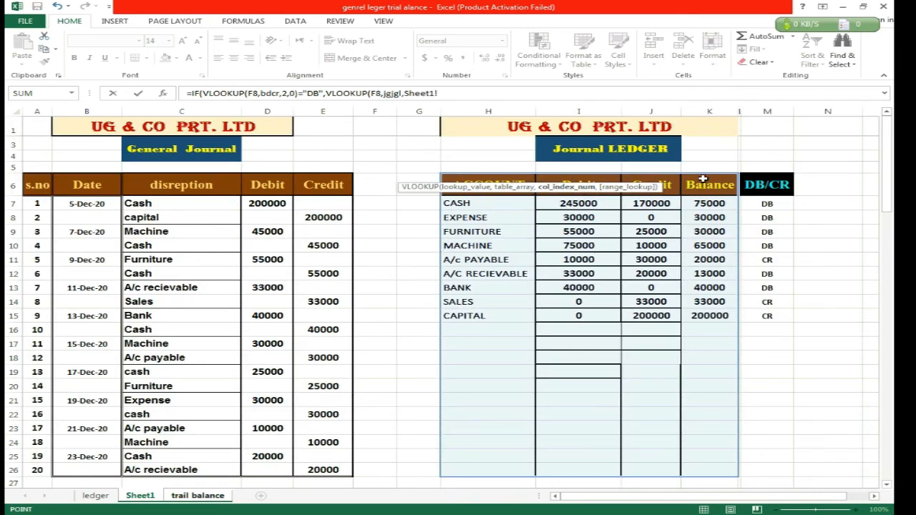
pyautogui.press('BackSpace')
pyautogui.press('BackSpace')
pyautogui.press('BackSpace')
pyautogui.press('BackSpace')
pyautogui.press('BackSpace')
pyautogui.press('BackSpace')
pyautogui.press('BackSpace')
pyautogui.write('4')
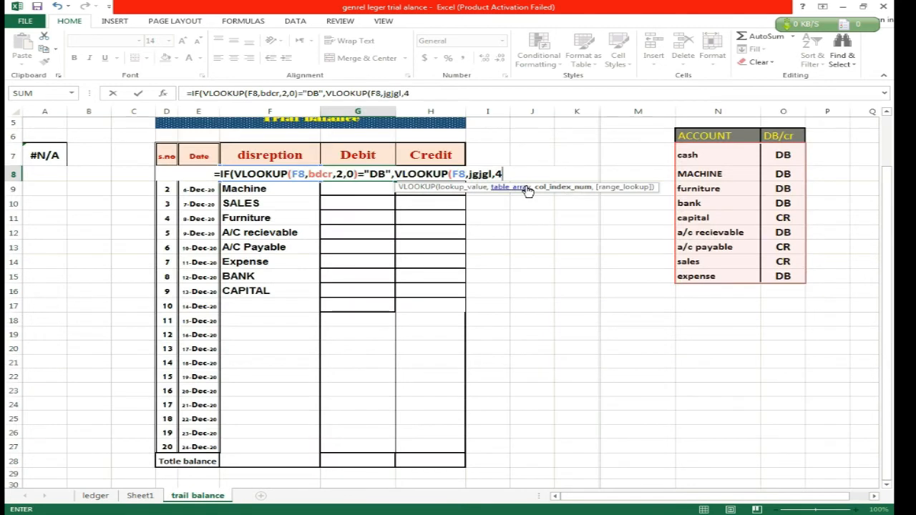
pyautogui.write(',0)')
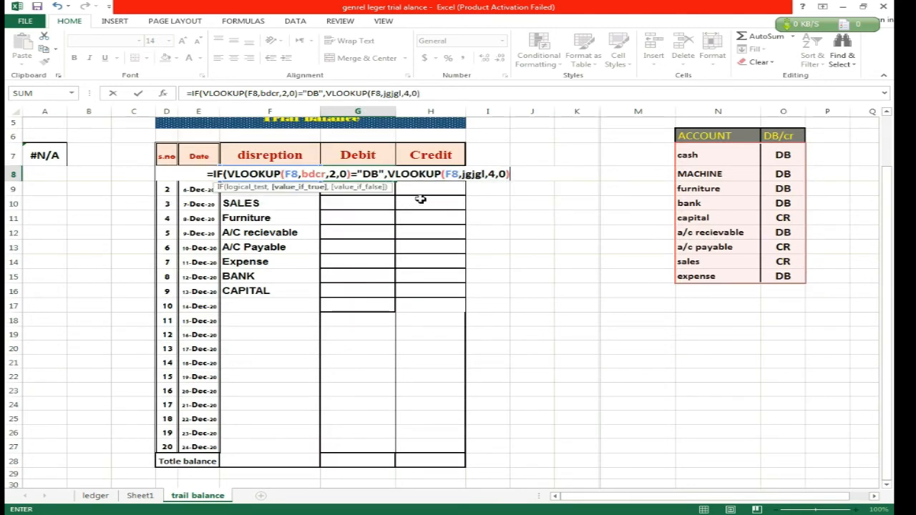
pyautogui.write(',')
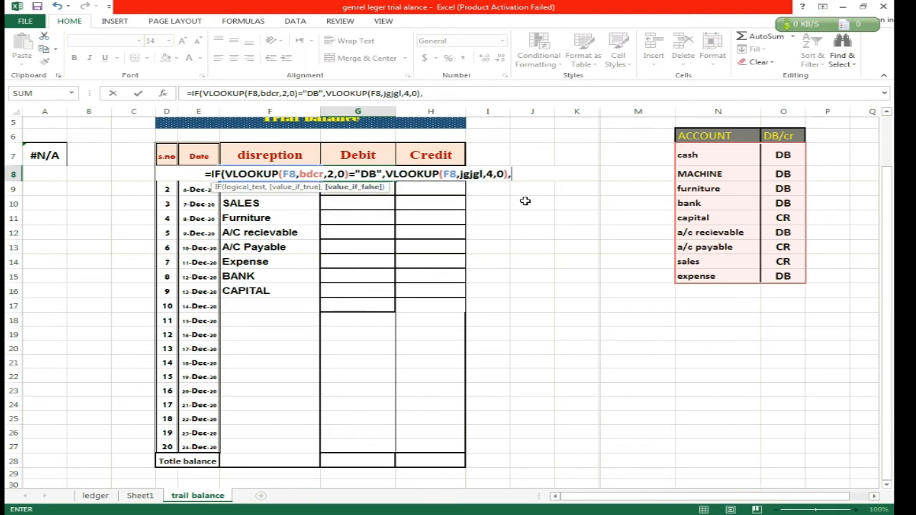
pyautogui.write('0')
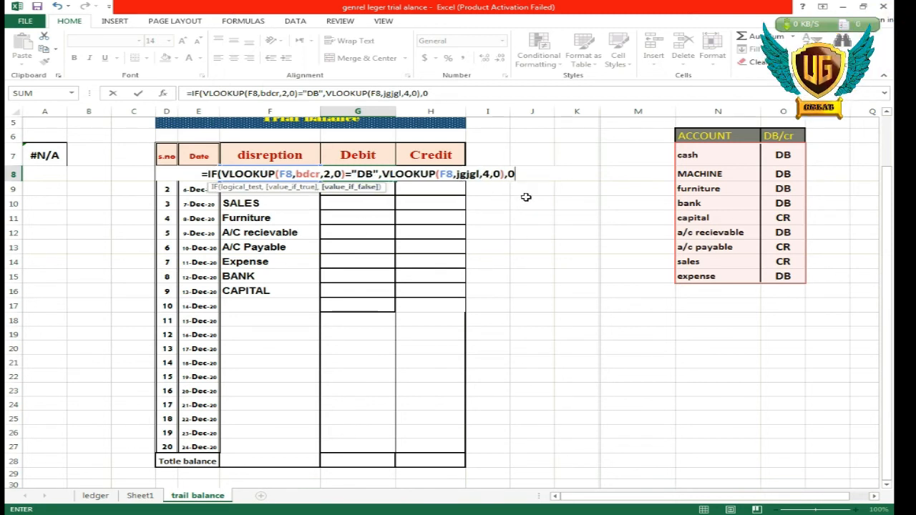
pyautogui.press('Return')
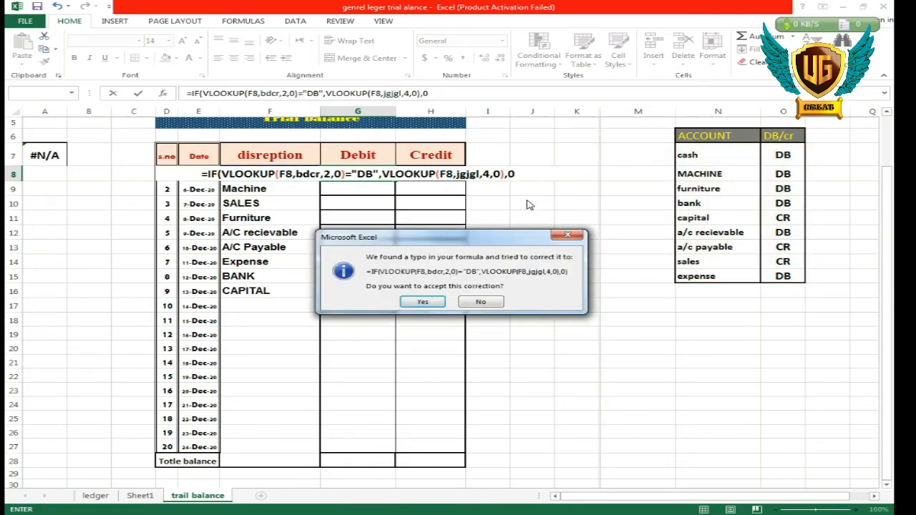
pyautogui.click(426, 302)
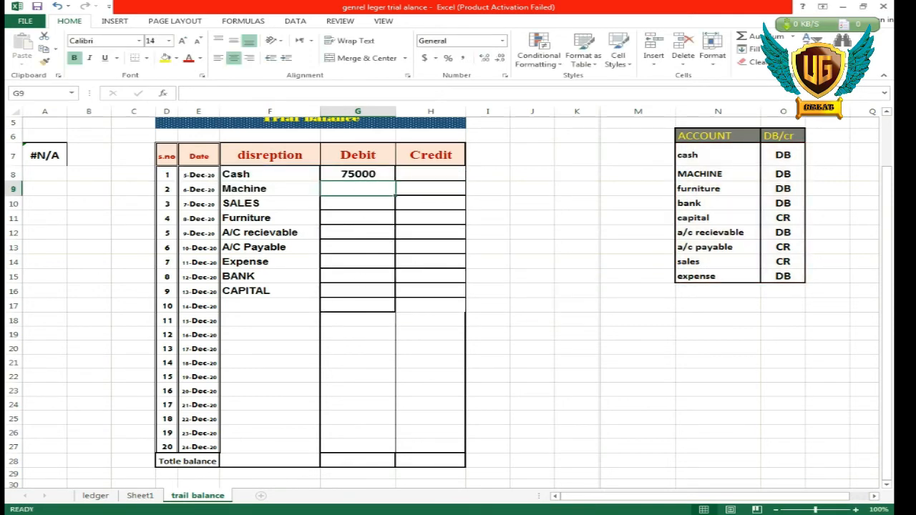
# Compare the Cash balance in the Sheet1 ledger with the trial balance Debit in G8, and review the G8 formula.
pyautogui.click(141, 496)
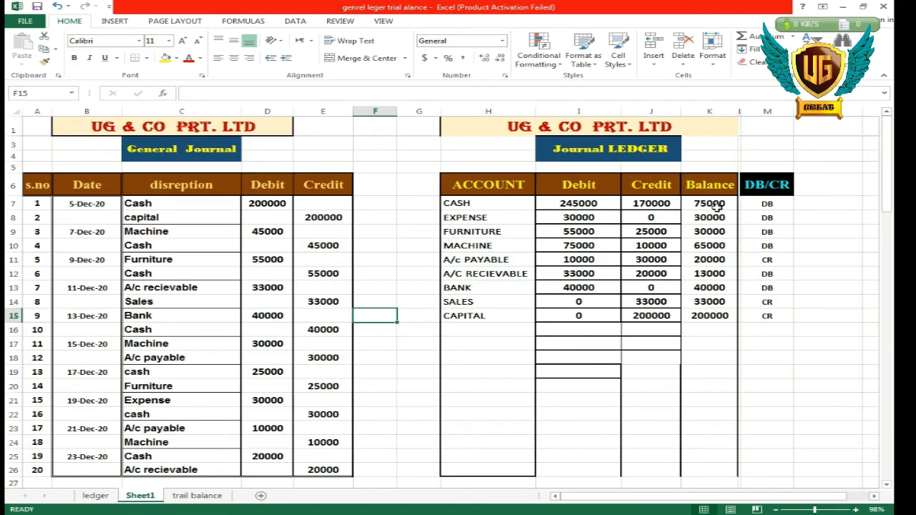
pyautogui.click(207, 495)
pyautogui.click(386, 172)
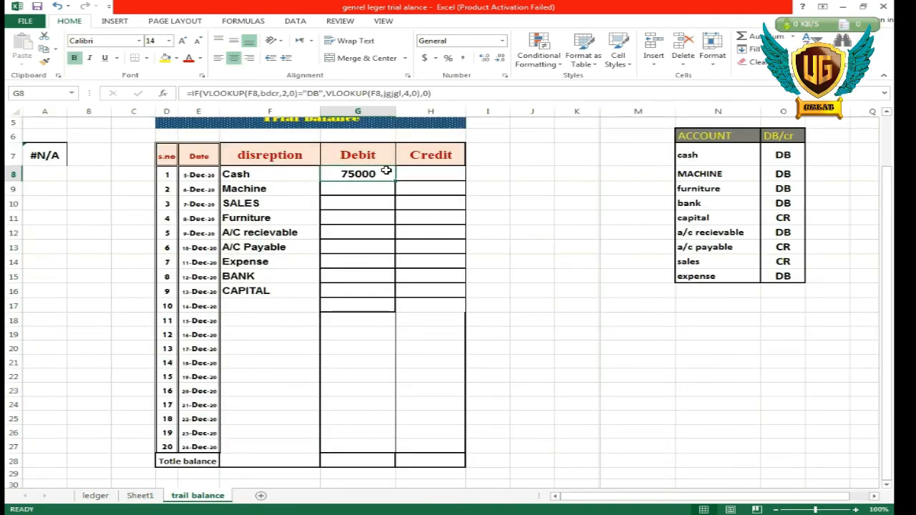
pyautogui.doubleClick(387, 171)
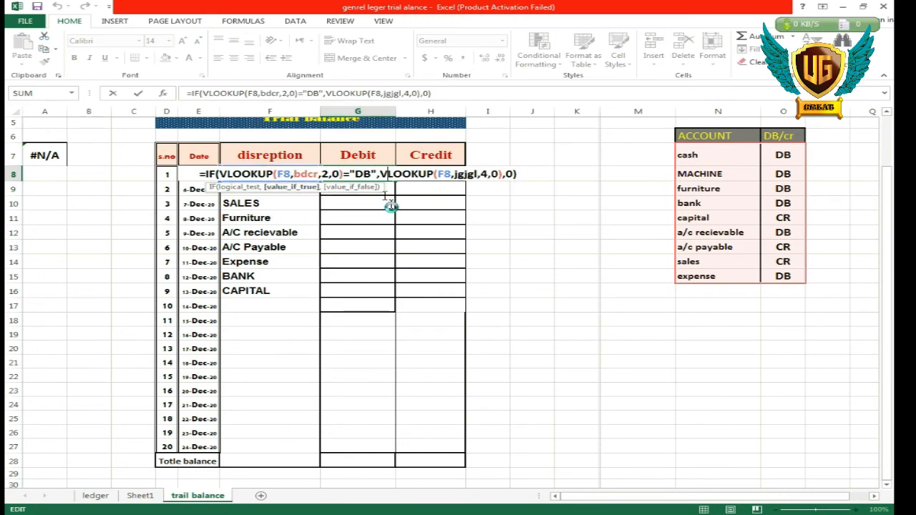
pyautogui.press('Return')
# Copy the Debit formula from G8 across to the Credit cell H8 and check its cell references.
pyautogui.click(377, 176)
pyautogui.moveTo(407, 180); pyautogui.dragTo(430, 180)
pyautogui.doubleClick(422, 173)
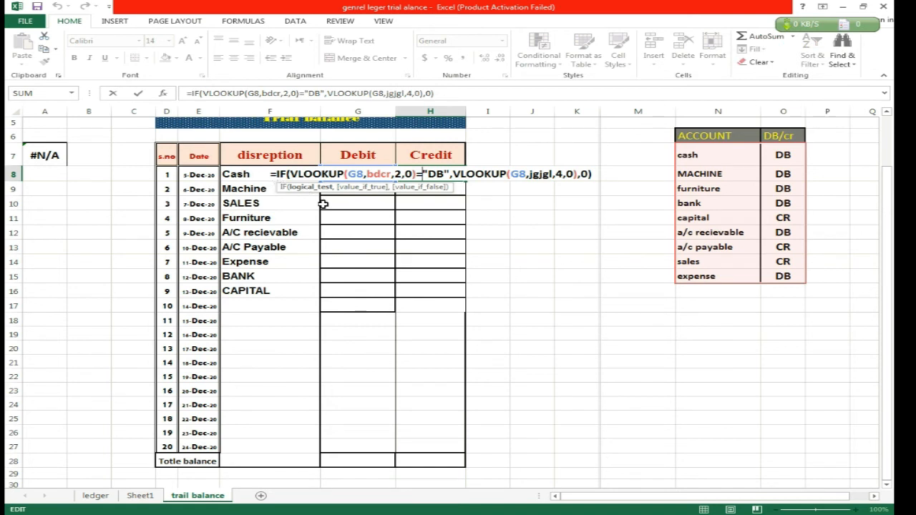
pyautogui.press('Return')
# Lock column F in both VLOOKUP lookup references of the G8 Debit formula so each reads $F8.
pyautogui.doubleClick(349, 174)
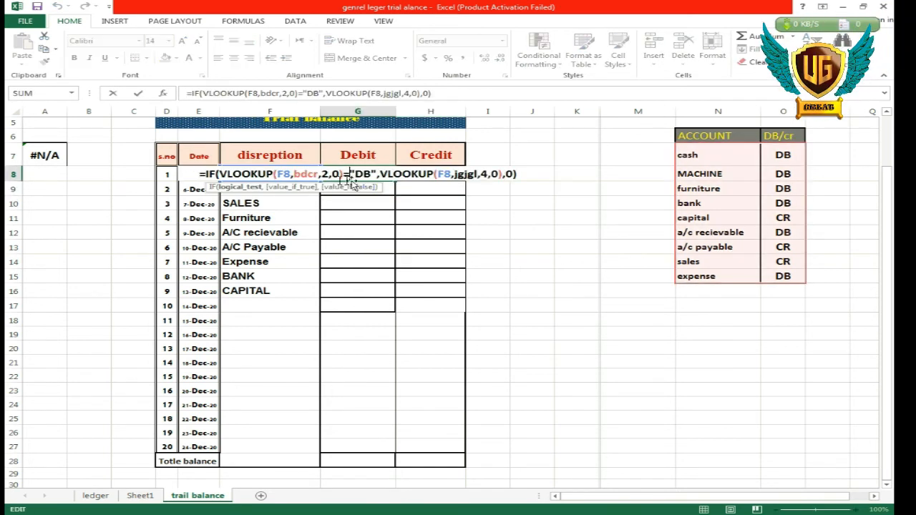
pyautogui.click(279, 174)
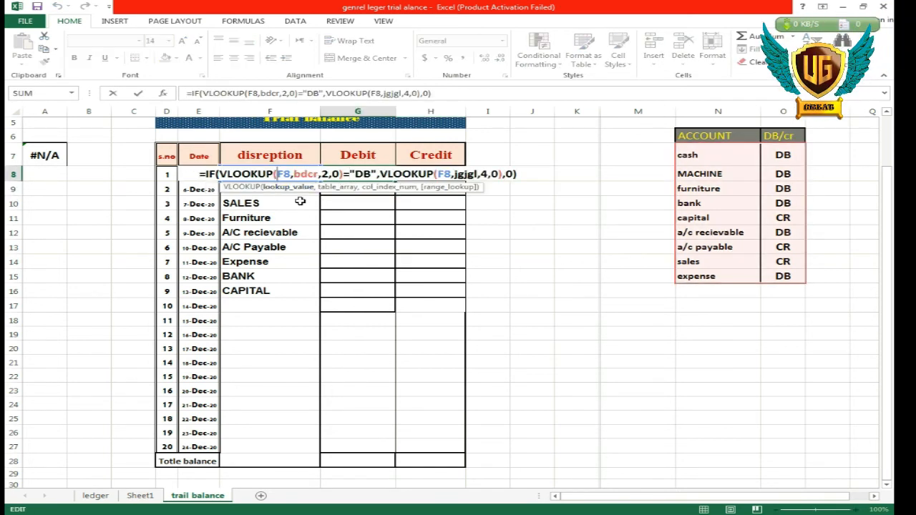
pyautogui.write('$')
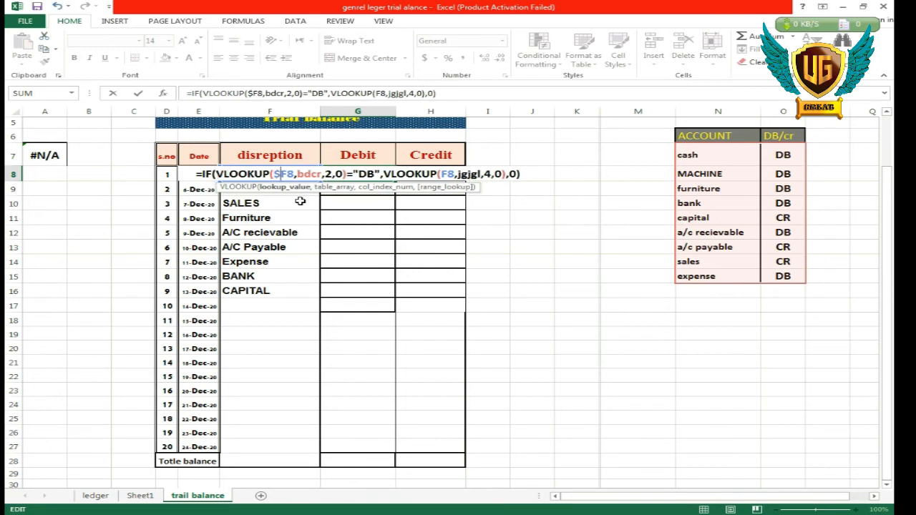
pyautogui.click(440, 174)
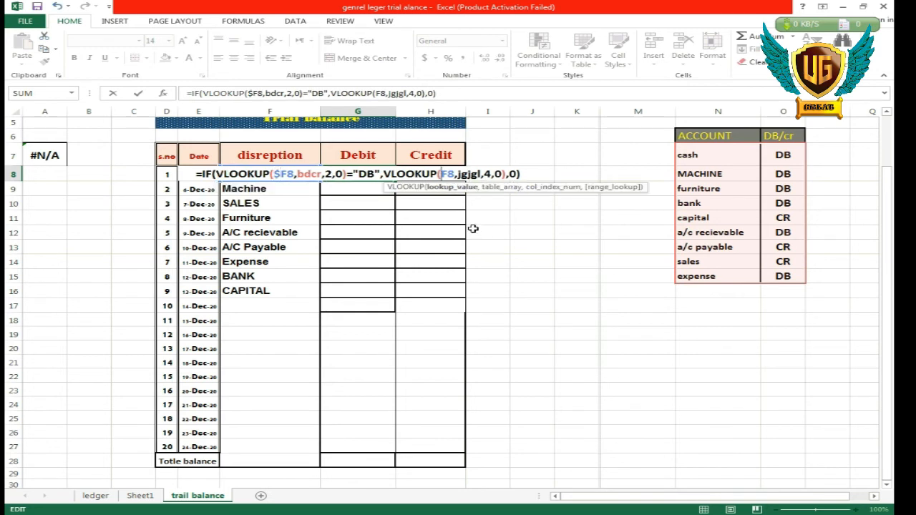
pyautogui.write('$')
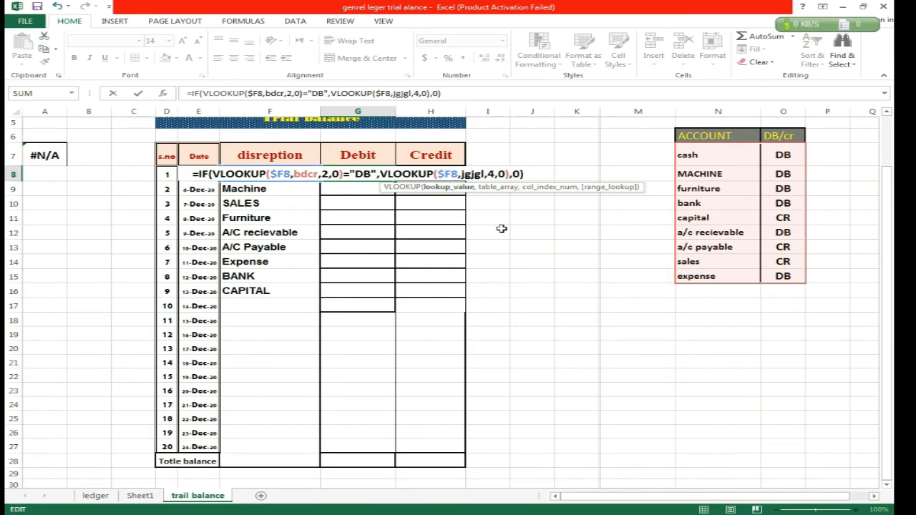
pyautogui.press('Return')
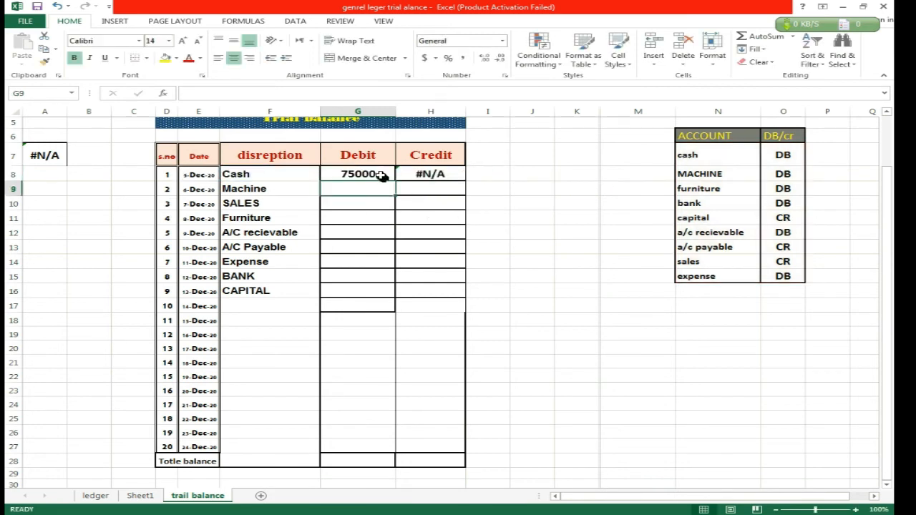
# Copy the G8 formula across to Credit cell H8 and change its IF criterion there to "CR".
pyautogui.click(384, 176)
pyautogui.moveTo(395, 183); pyautogui.dragTo(435, 176)
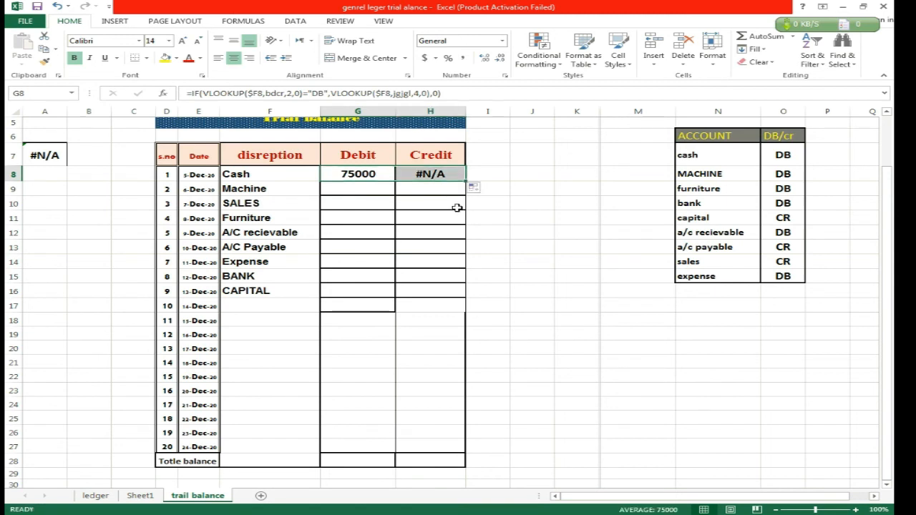
pyautogui.doubleClick(435, 174)
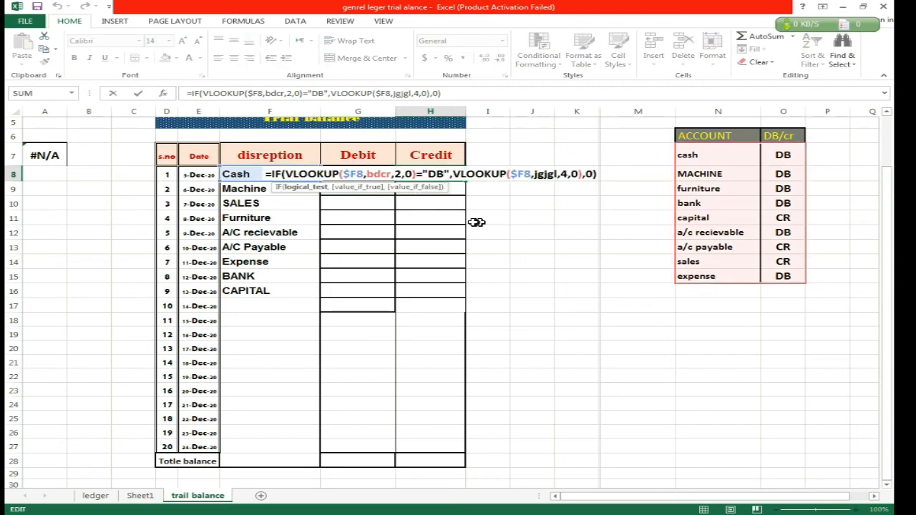
pyautogui.press('BackSpace')
pyautogui.press('BackSpace')
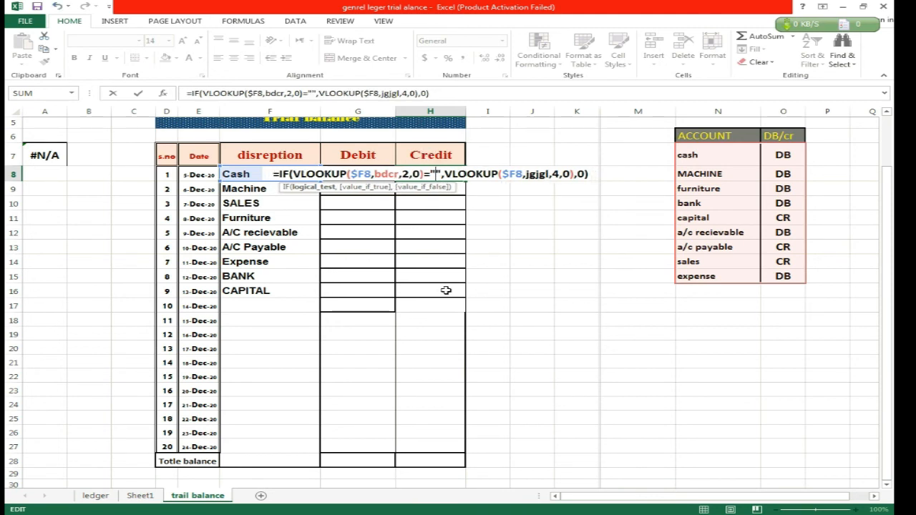
pyautogui.write('CR')
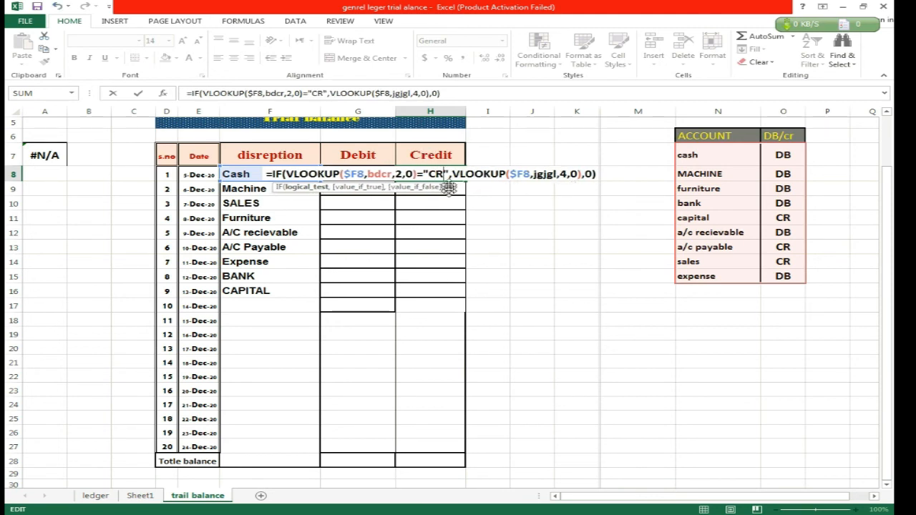
pyautogui.press('Return')
# Fill the H8 Credit formula and the G8 Debit formula down to row 16, the CAPITAL row.
pyautogui.click(429, 174)
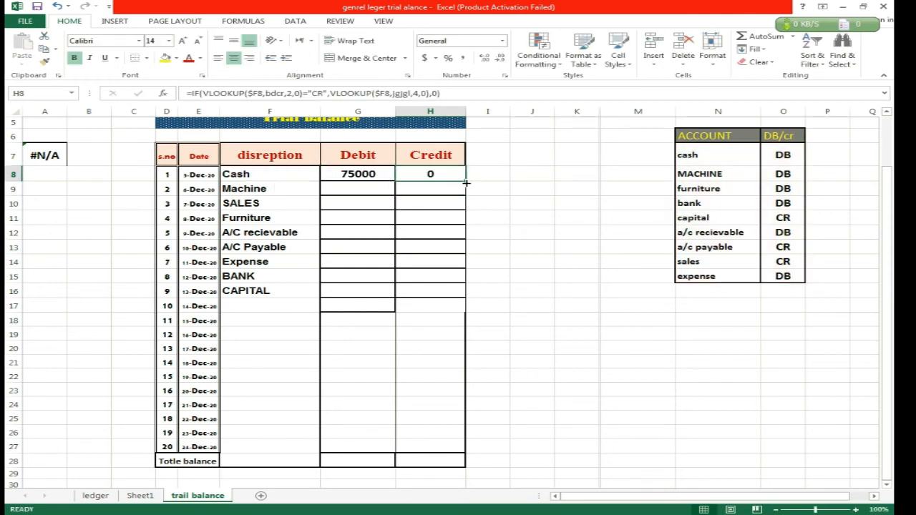
pyautogui.moveTo(465, 180); pyautogui.dragTo(452, 295)
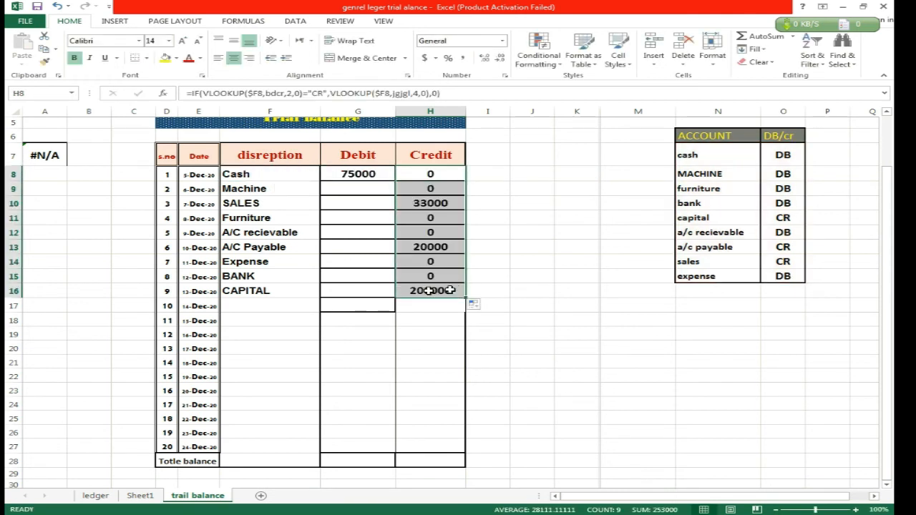
pyautogui.click(377, 175)
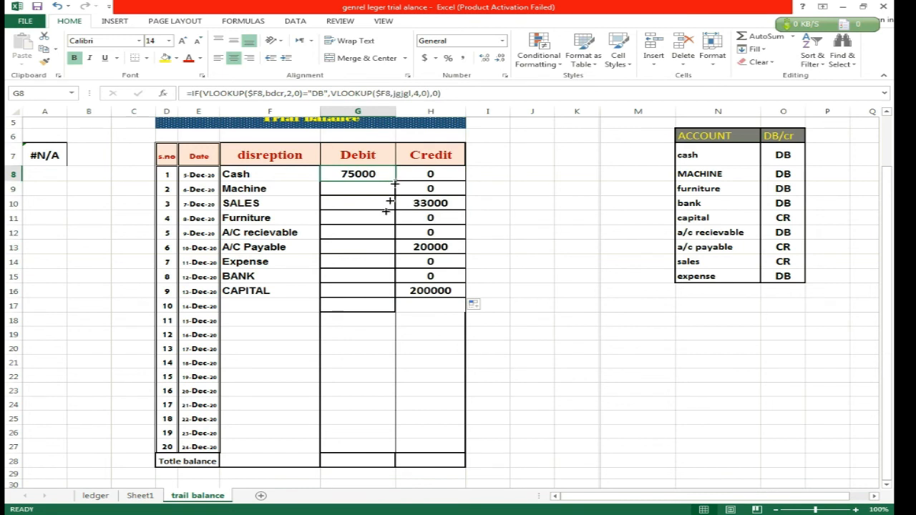
pyautogui.moveTo(394, 181); pyautogui.dragTo(380, 290)
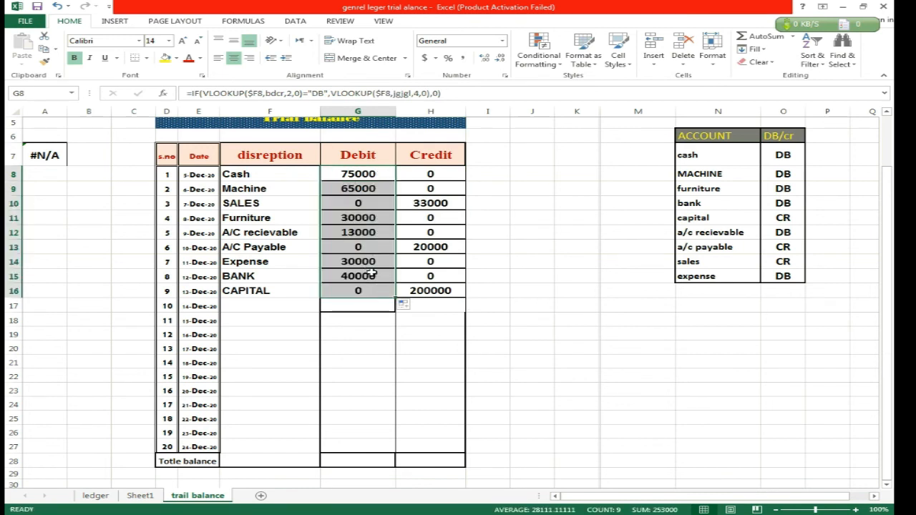
# Total the Debit column in the Totle balance row by entering =SUM(G8:G16) in G28.
pyautogui.click(433, 462)
pyautogui.click(435, 295)
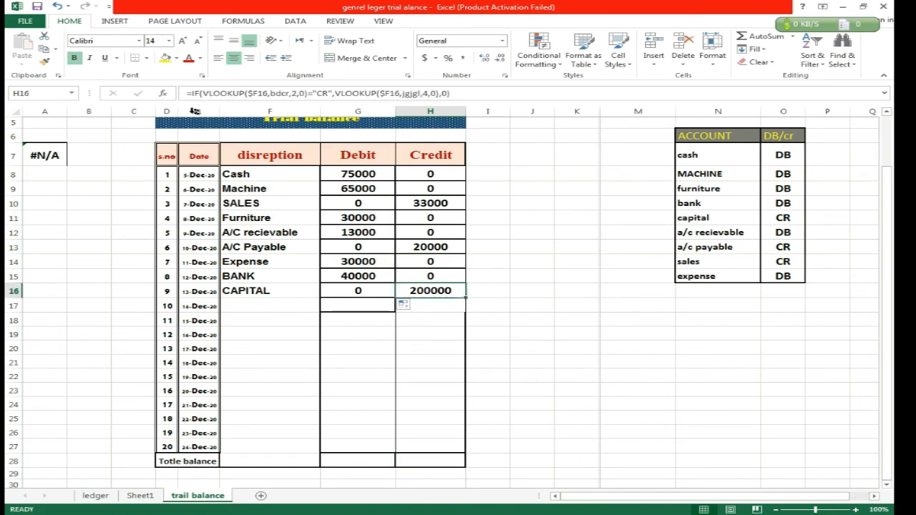
pyautogui.click(374, 462)
pyautogui.write('=')
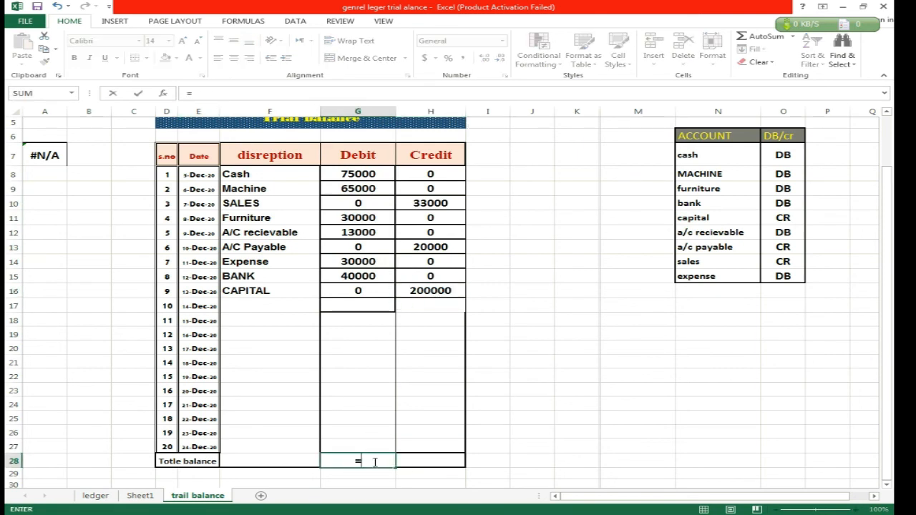
pyautogui.write('sum')
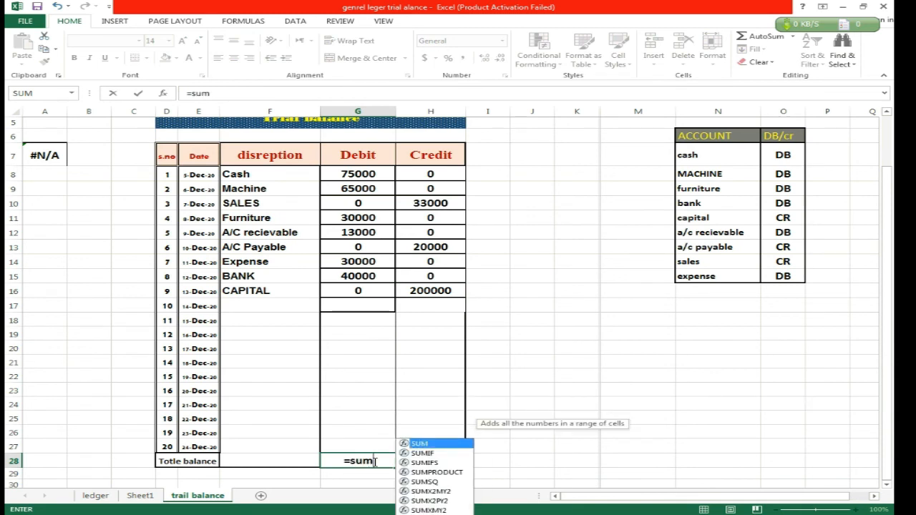
pyautogui.press('Tab')
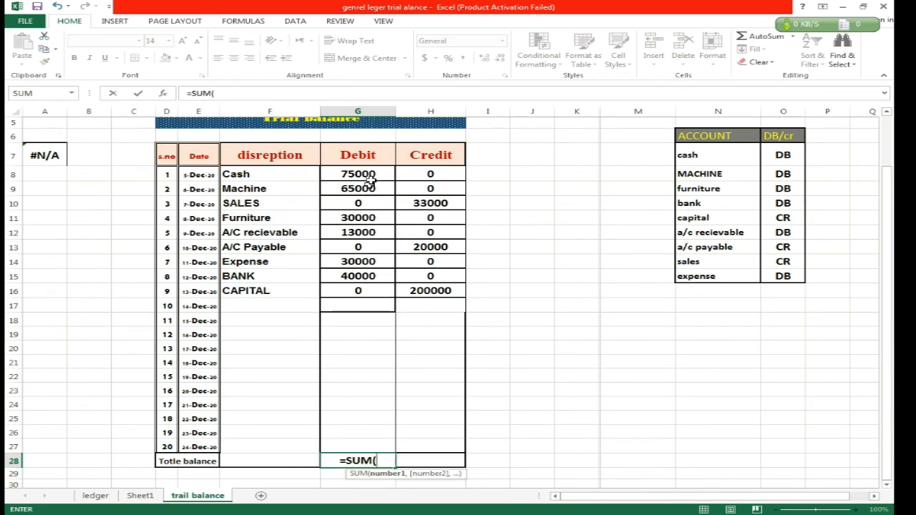
pyautogui.moveTo(366, 176); pyautogui.dragTo(358, 292)
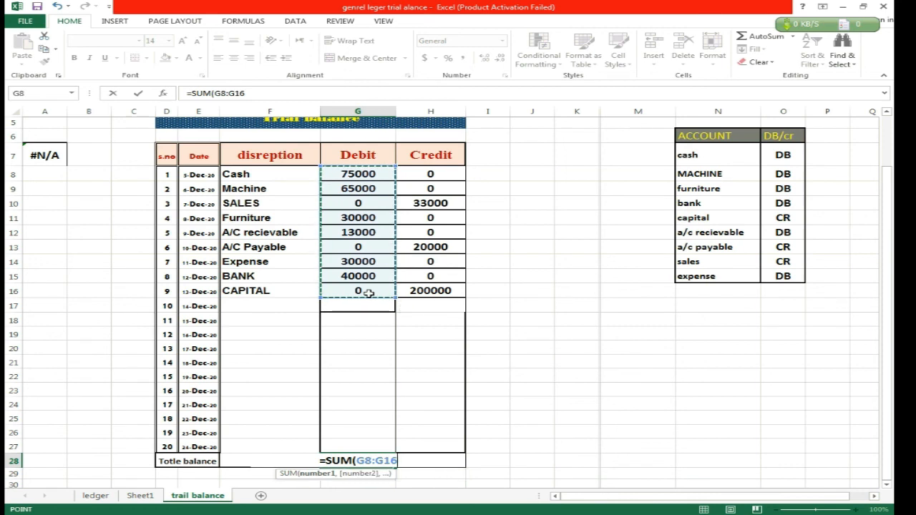
pyautogui.press('Return')
# Copy the Debit total formula from G28 across to Credit cell H28 and check its summed range.
pyautogui.click(385, 462)
pyautogui.moveTo(394, 469); pyautogui.dragTo(435, 460)
pyautogui.doubleClick(436, 461)
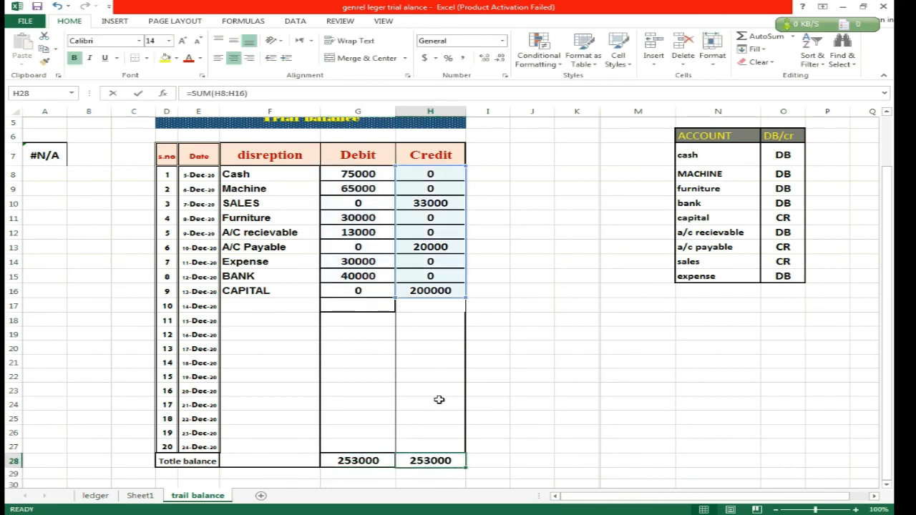
pyautogui.press('Return')
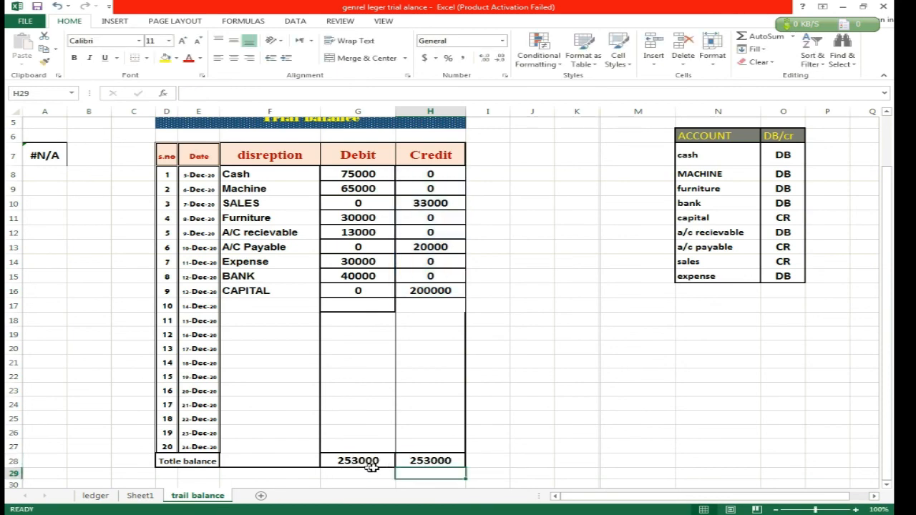
# Hide the DB/CR helper column M beside the Journal Ledger on Sheet1.
pyautogui.click(152, 497)
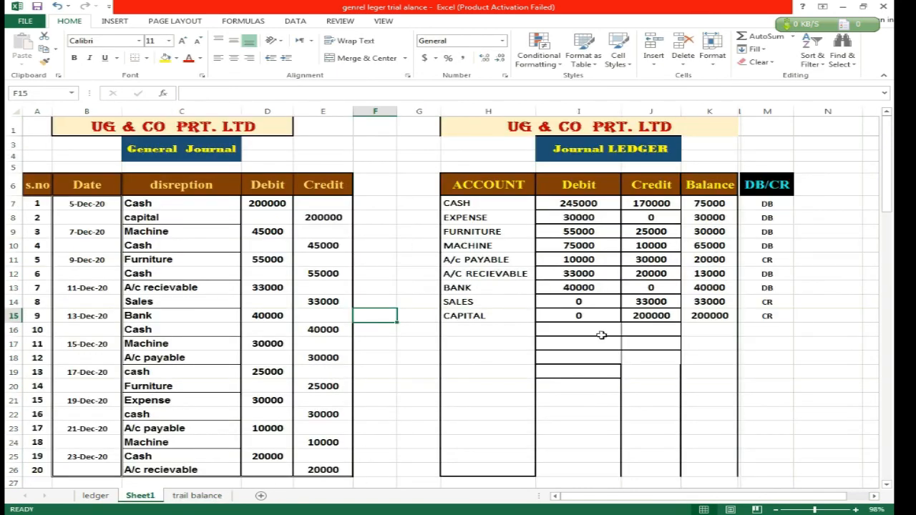
pyautogui.click(767, 111)
pyautogui.rightClick(770, 112)
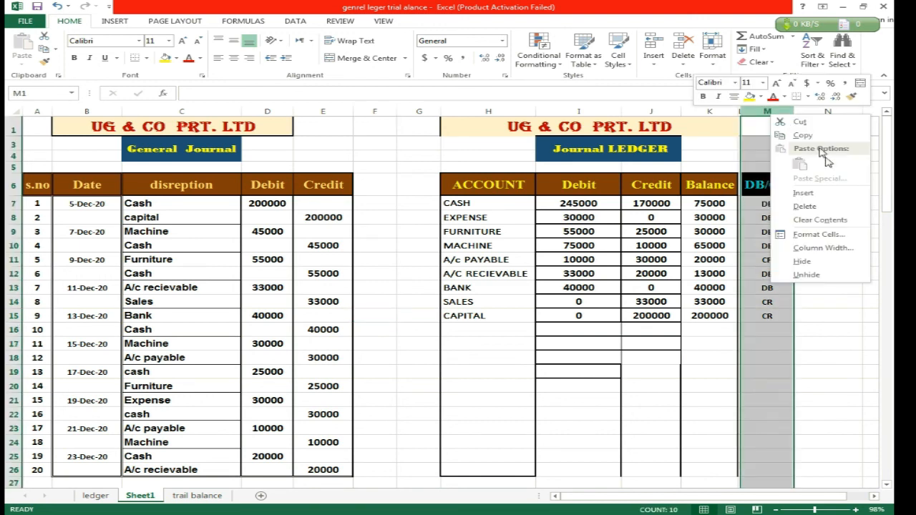
pyautogui.click(806, 262)
pyautogui.click(787, 271)
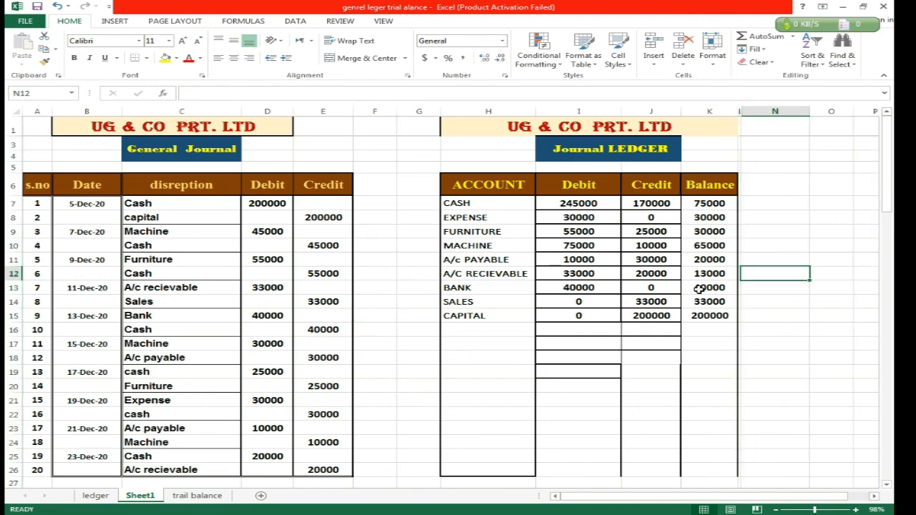
# Hide columns N and O, which hold the ACCOUNT and DB/cr lookup table, on the trail balance sheet.
pyautogui.click(196, 495)
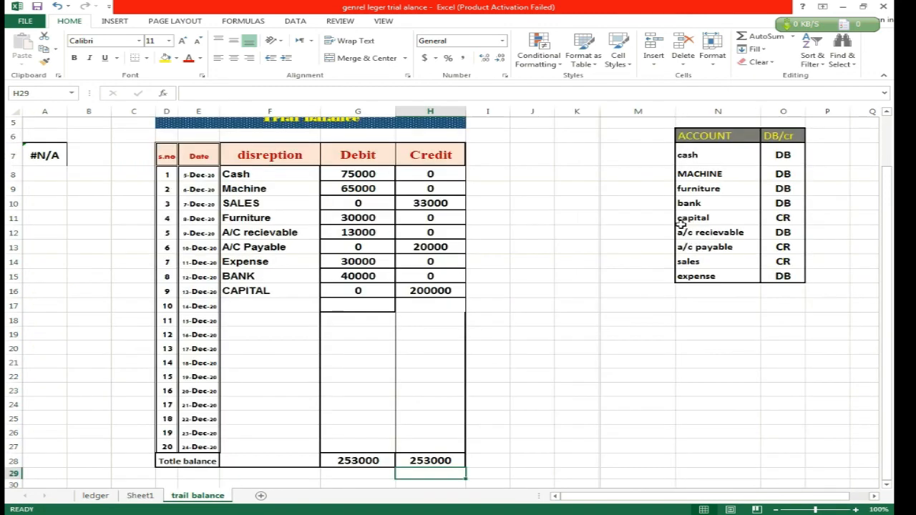
pyautogui.moveTo(717, 112); pyautogui.dragTo(777, 113)
pyautogui.rightClick(777, 113)
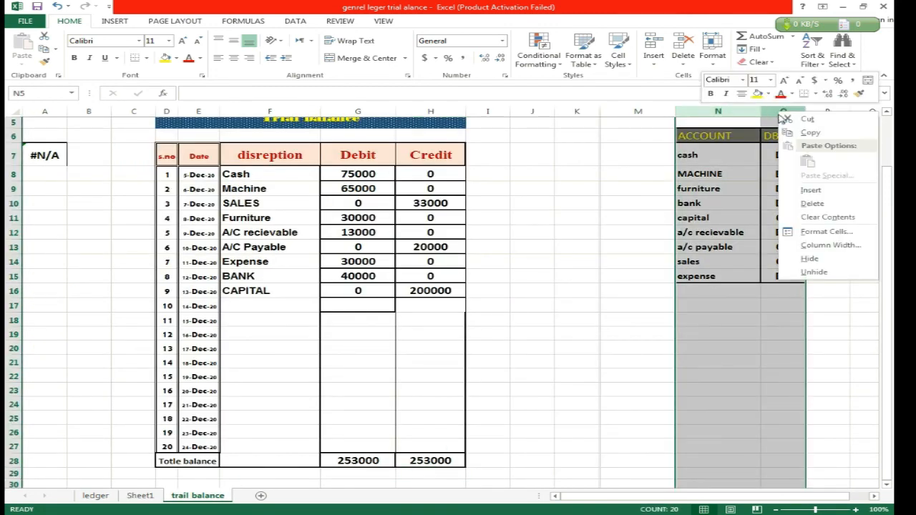
pyautogui.click(805, 262)
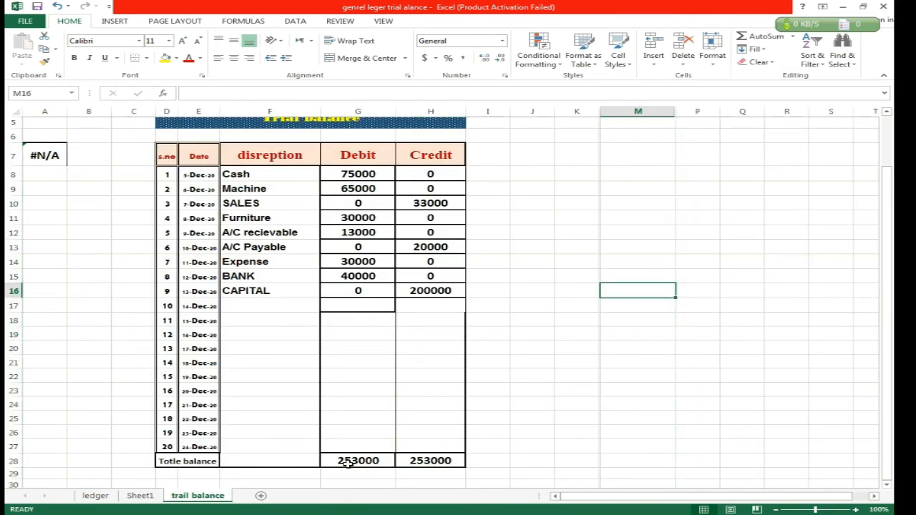